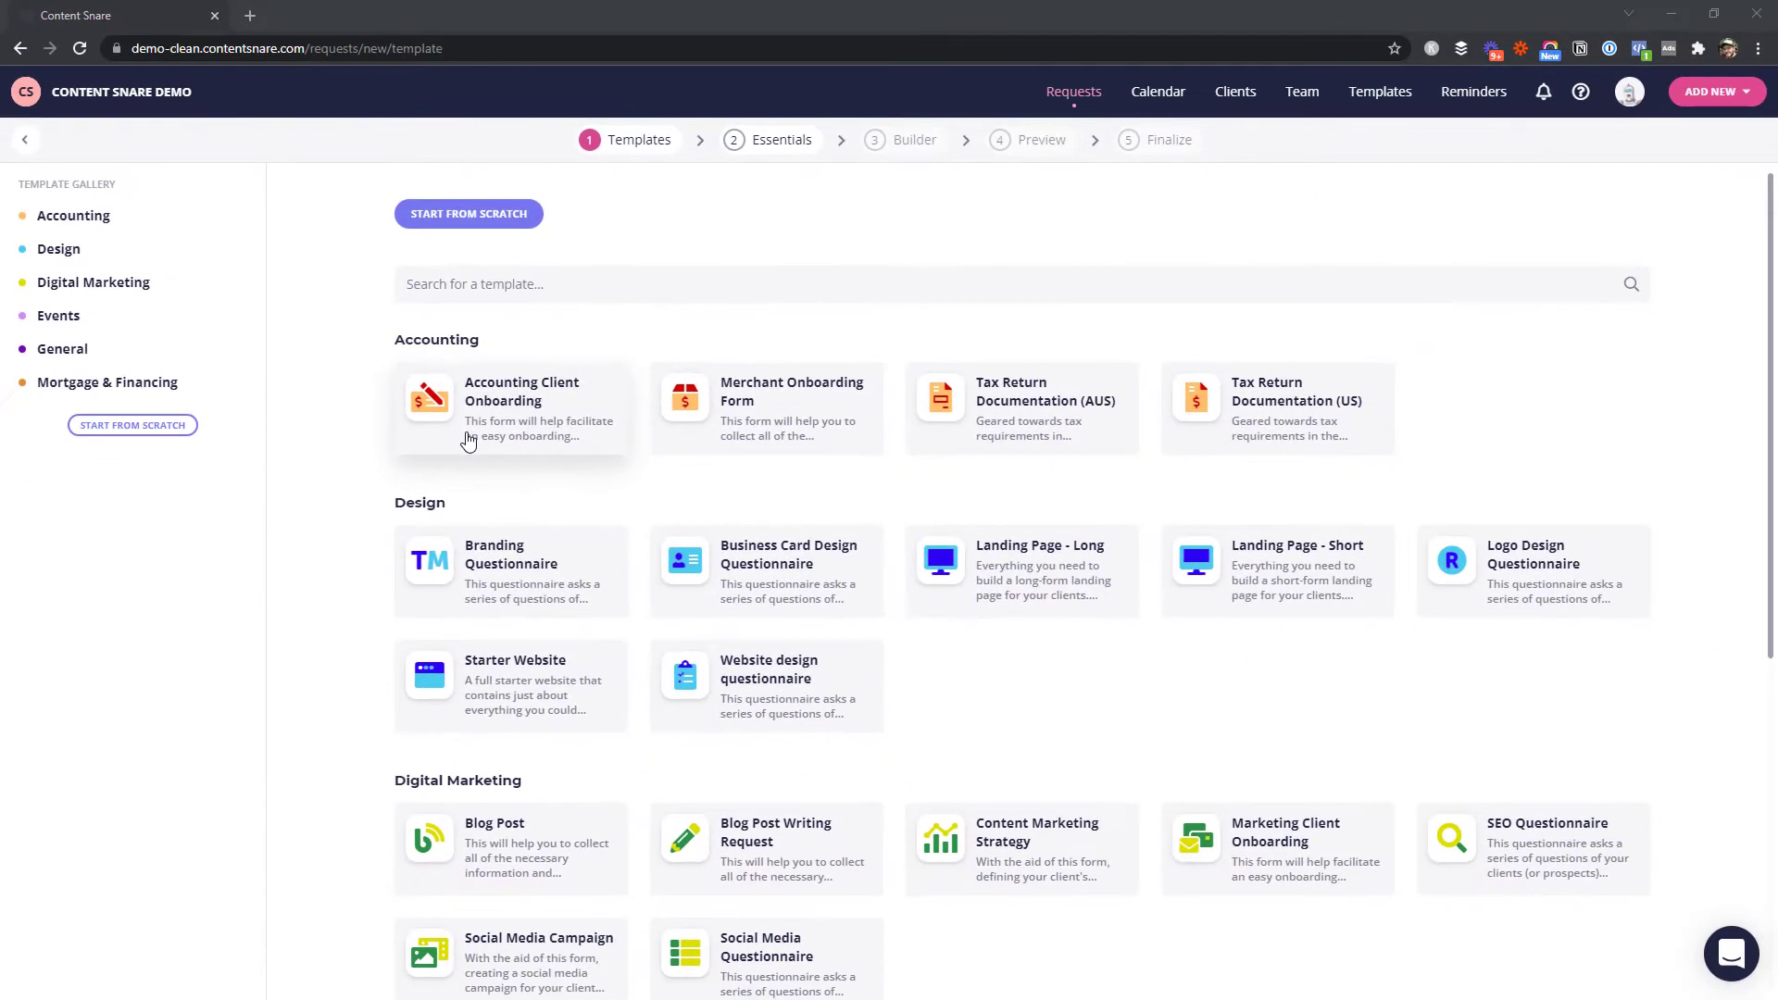
Start a request from the Accounting Client Onboarding template, insert the YOUR LOGO HERE image atop the instructions, and save
click(670, 633)
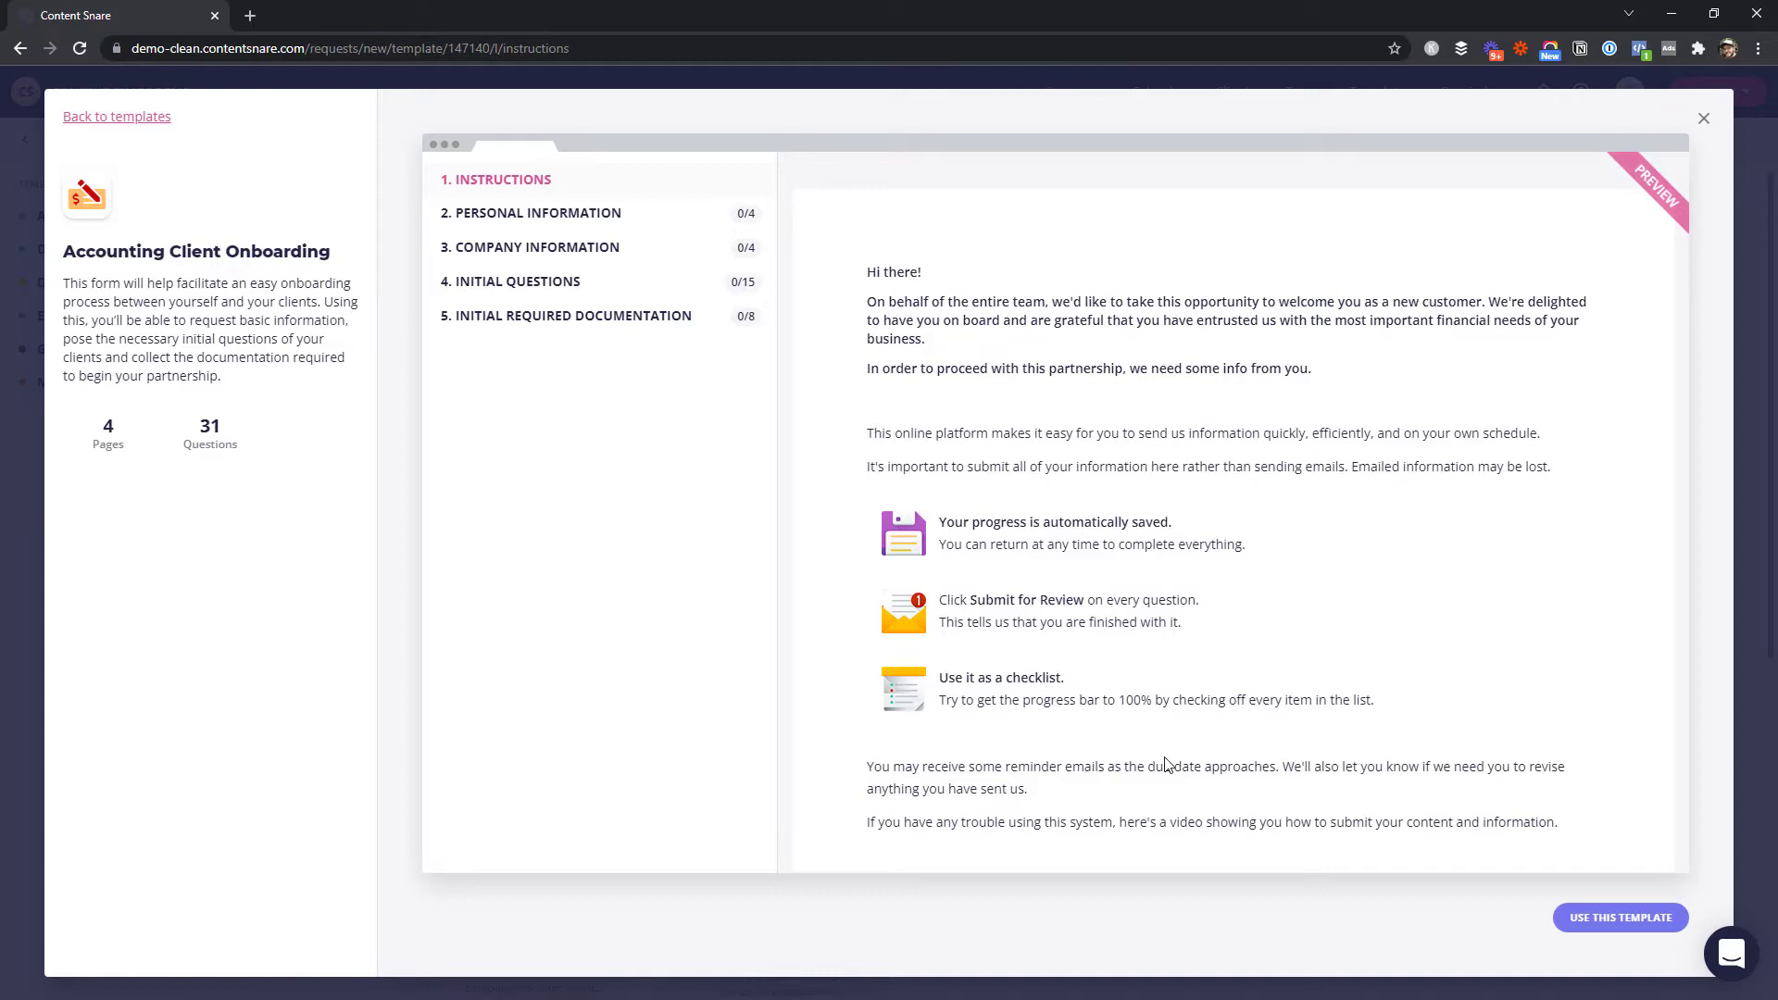
click(1623, 918)
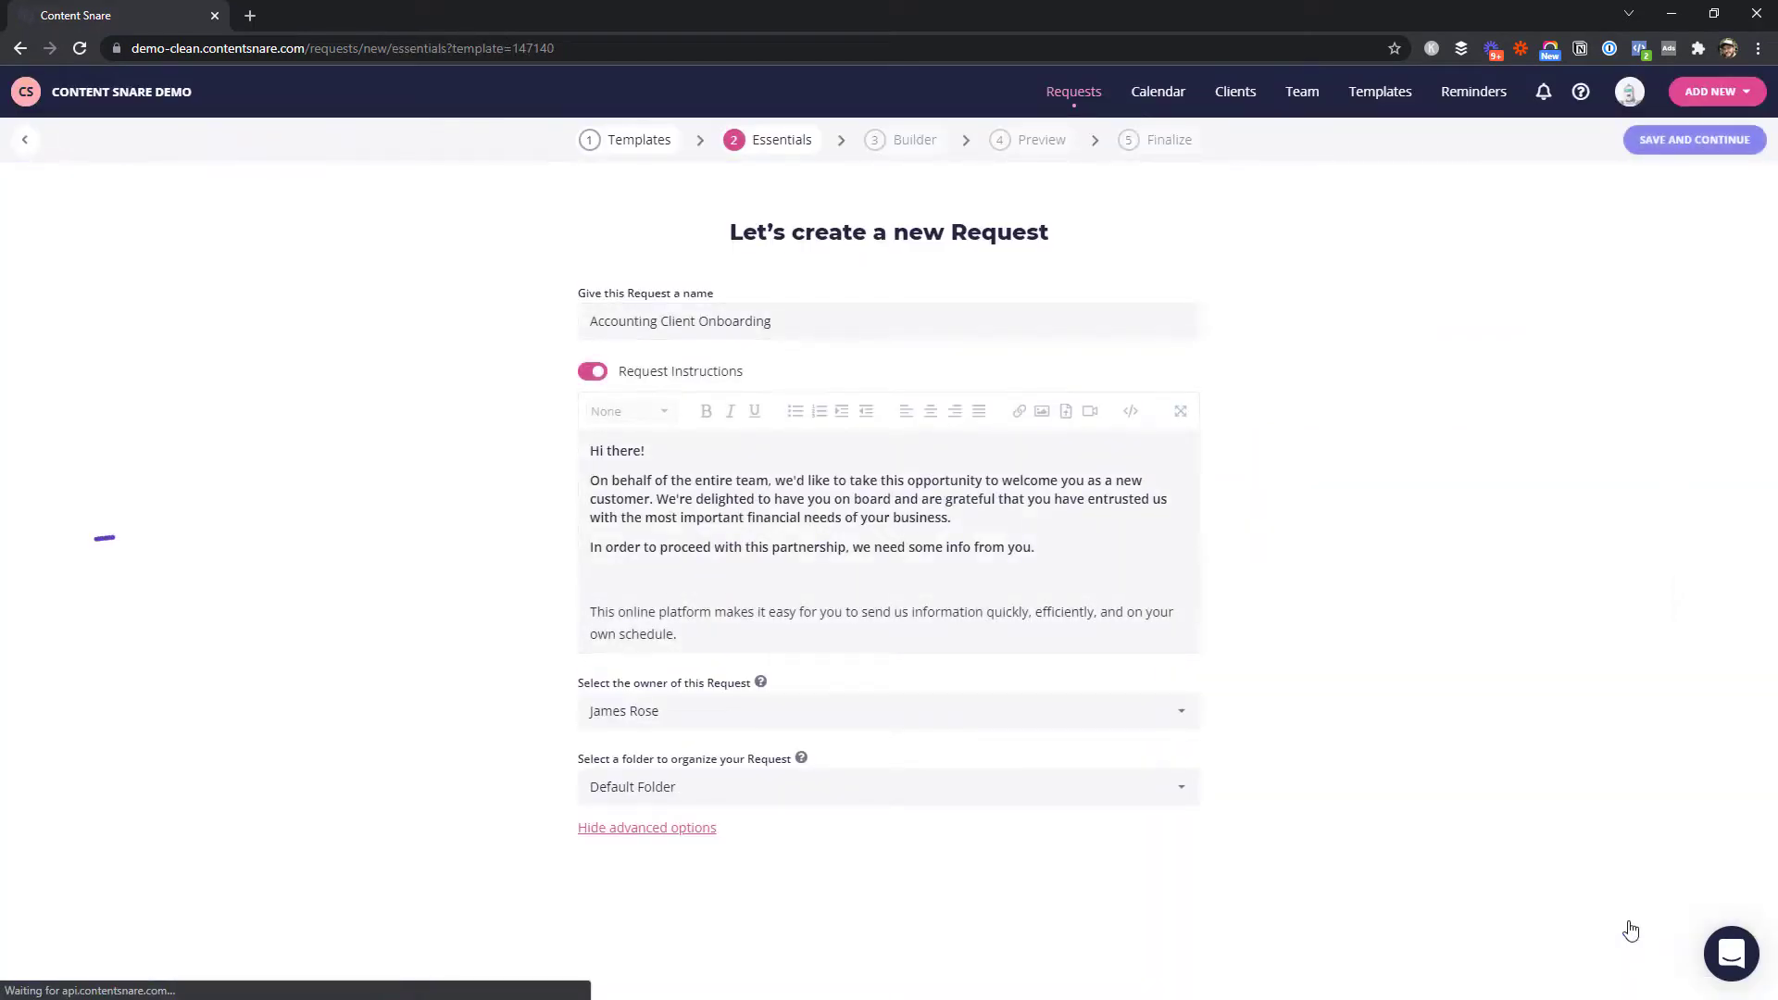
click(594, 460)
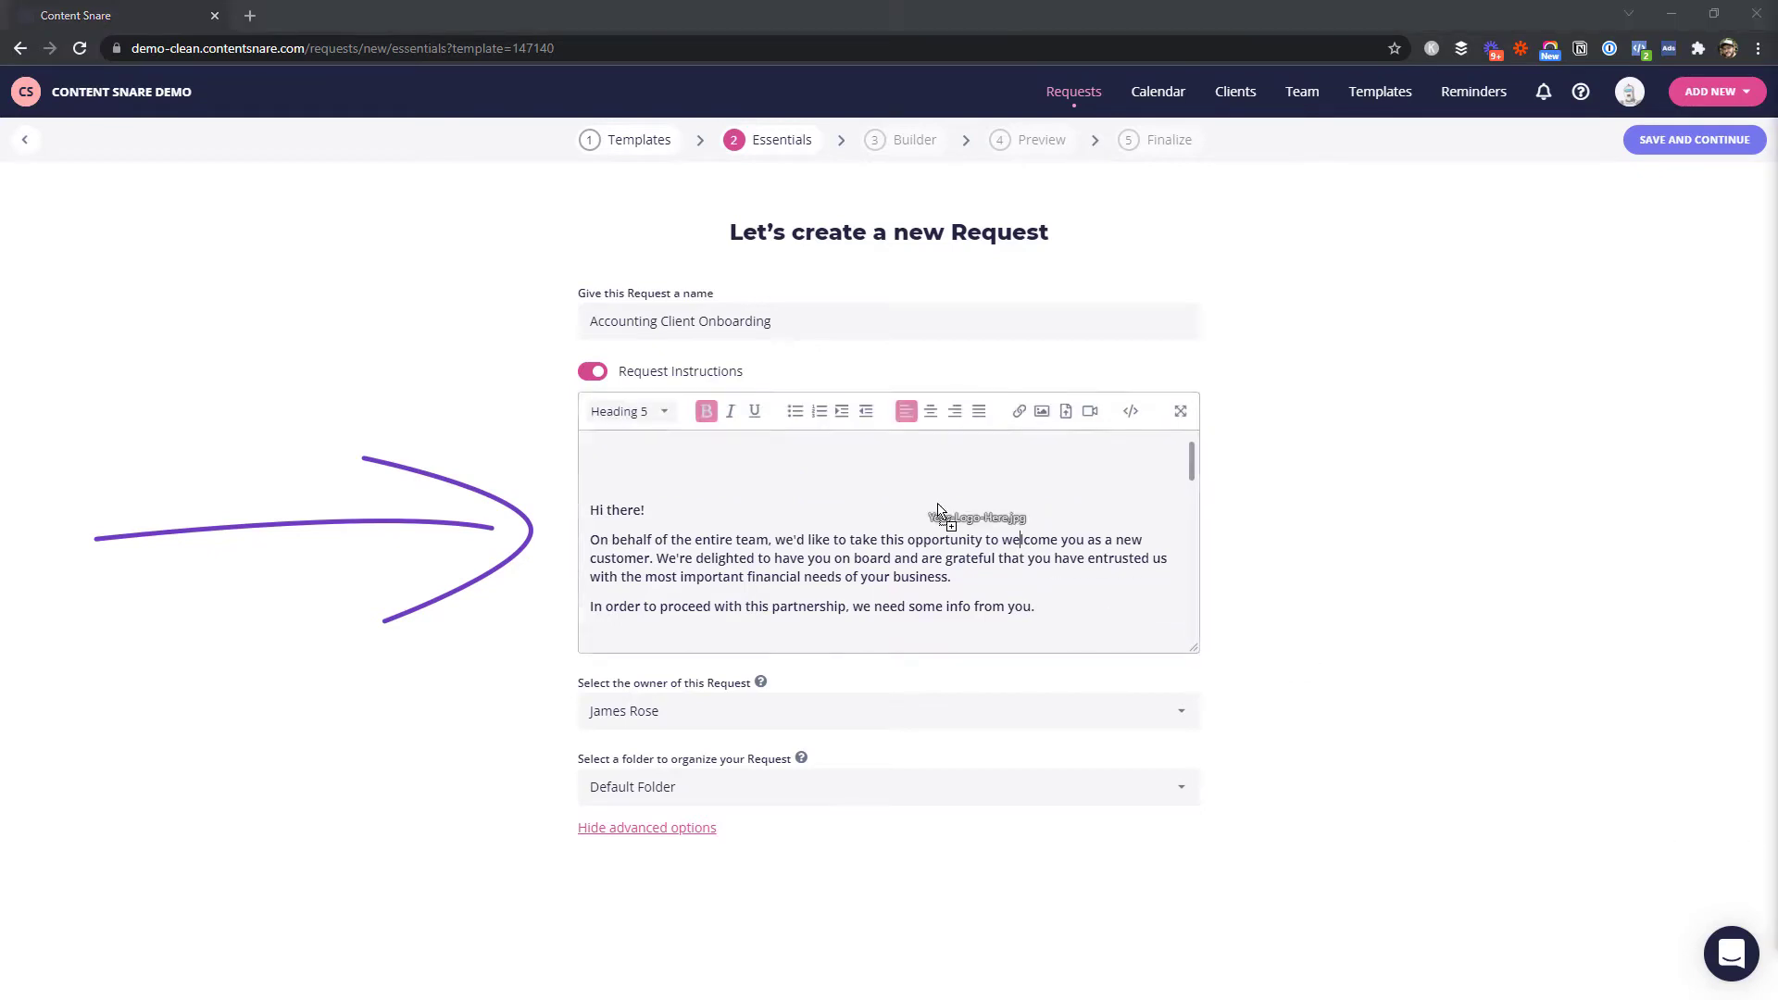
drag(954, 516, 633, 455)
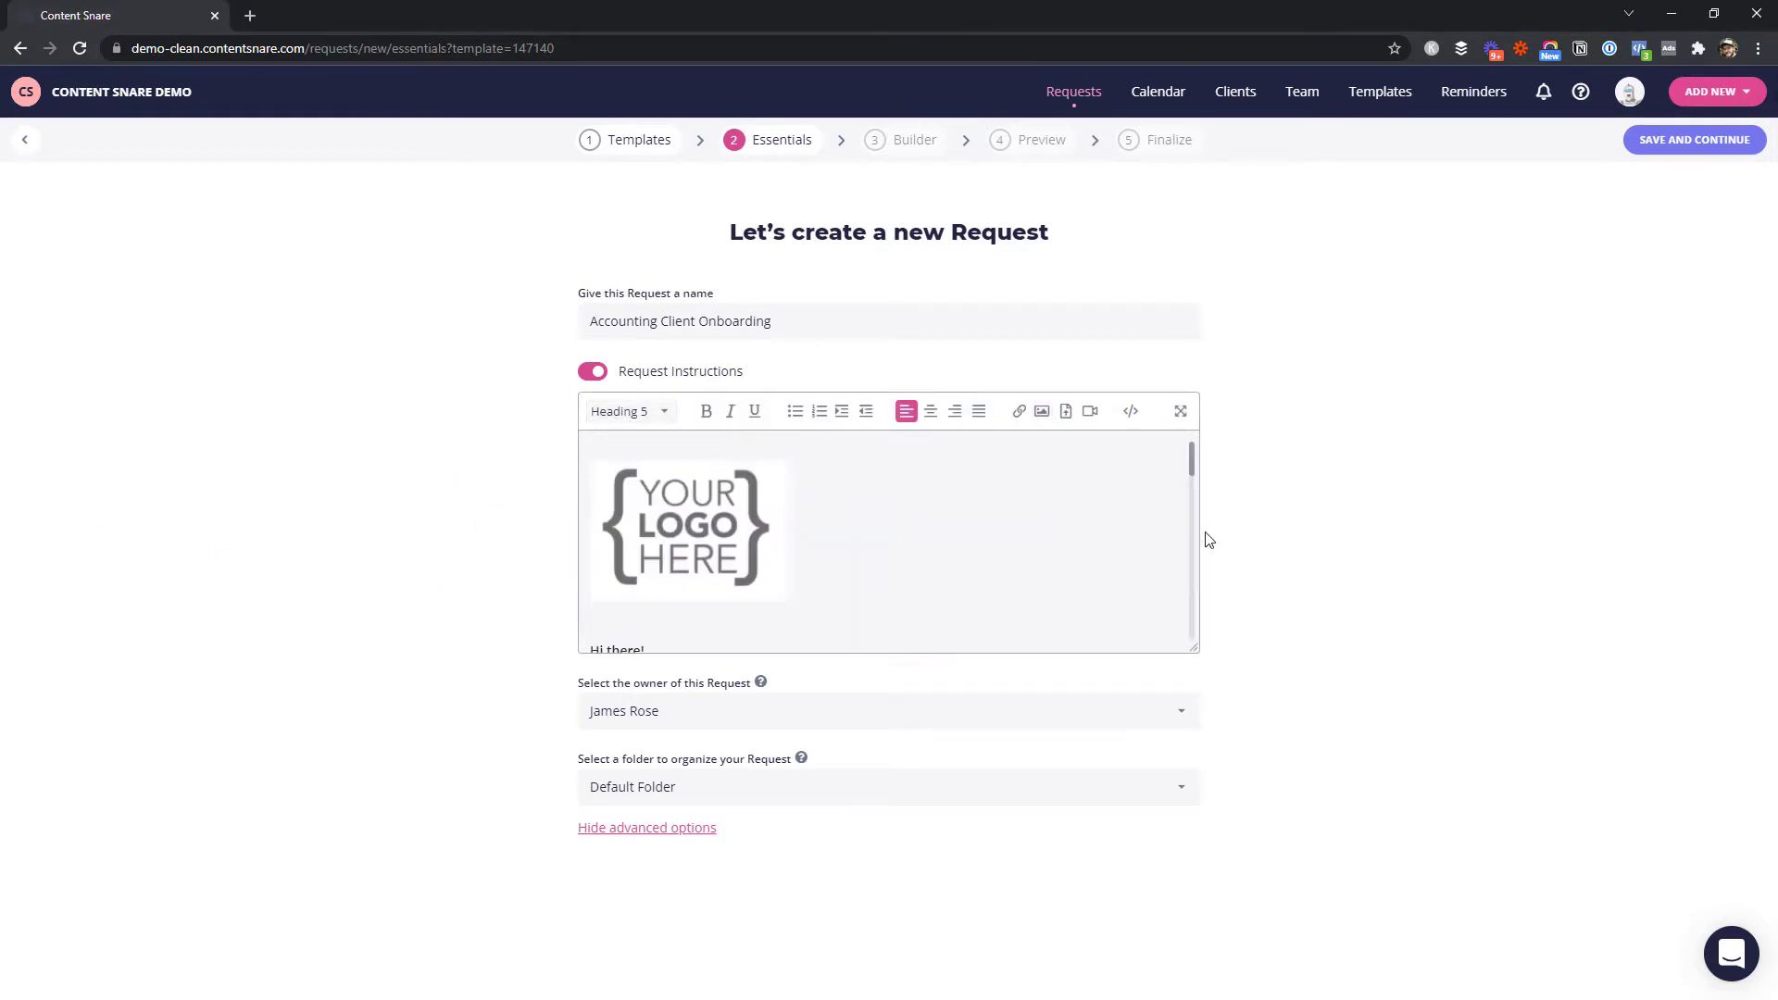
drag(1195, 642, 1199, 859)
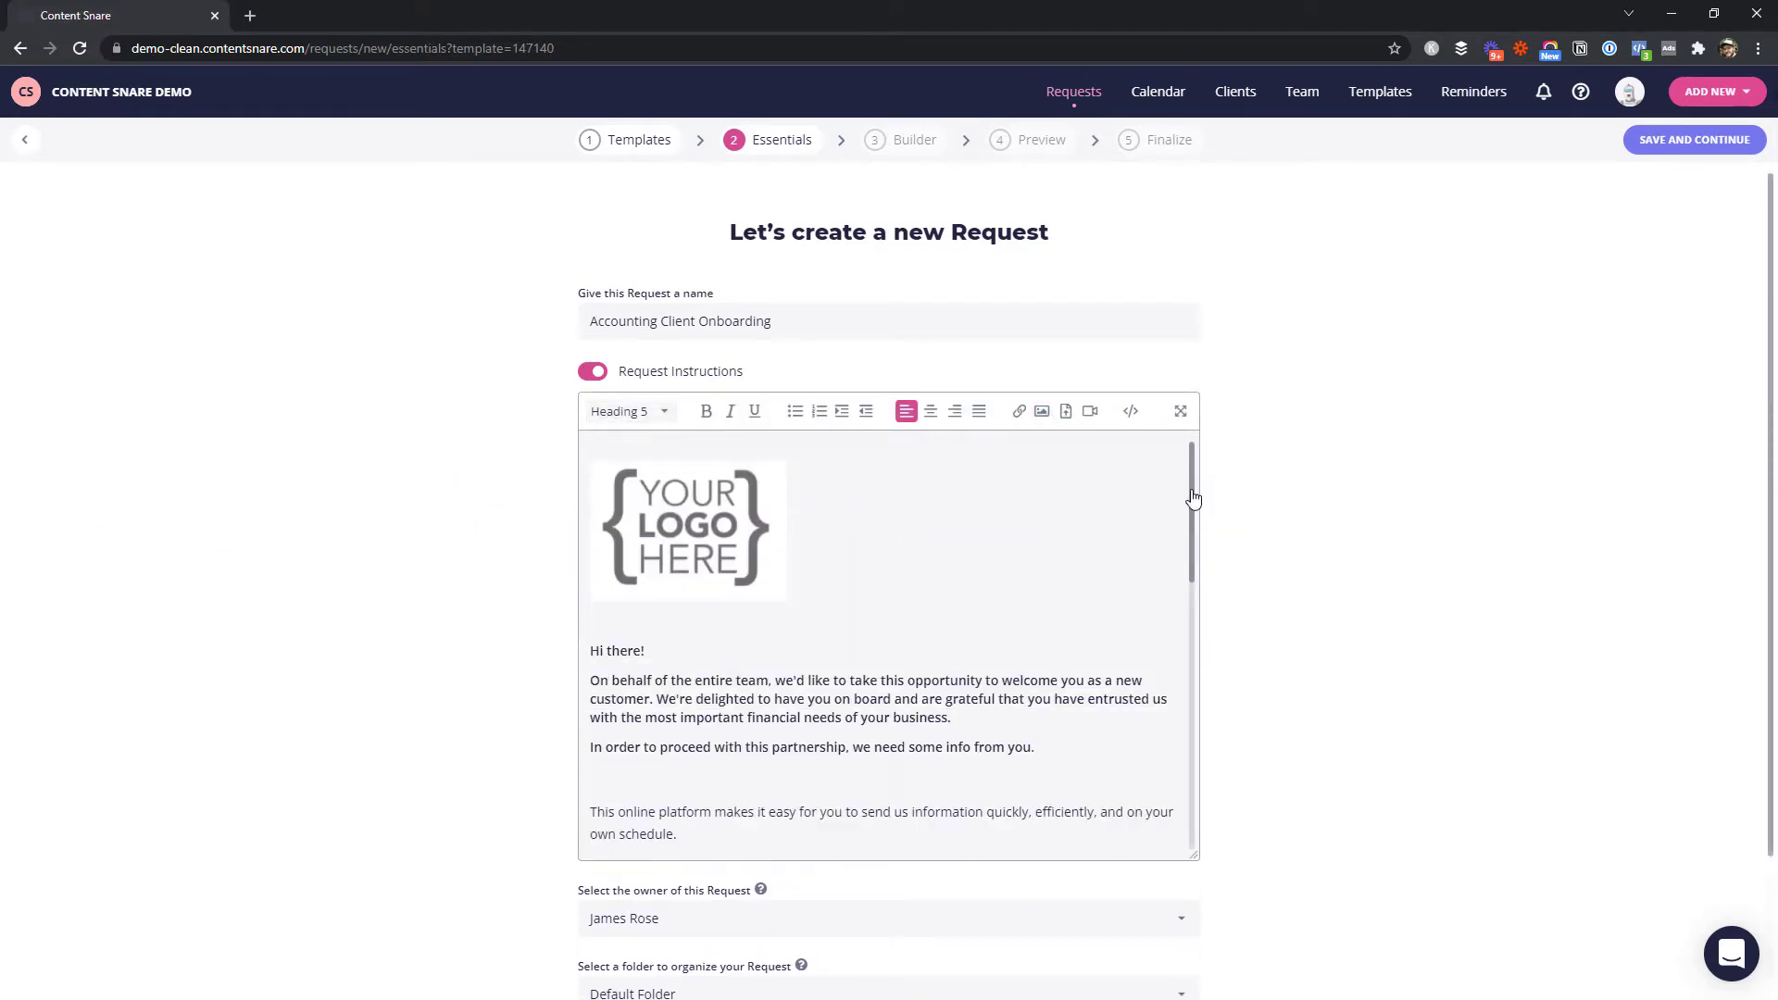
drag(1191, 497, 1196, 797)
click(1664, 145)
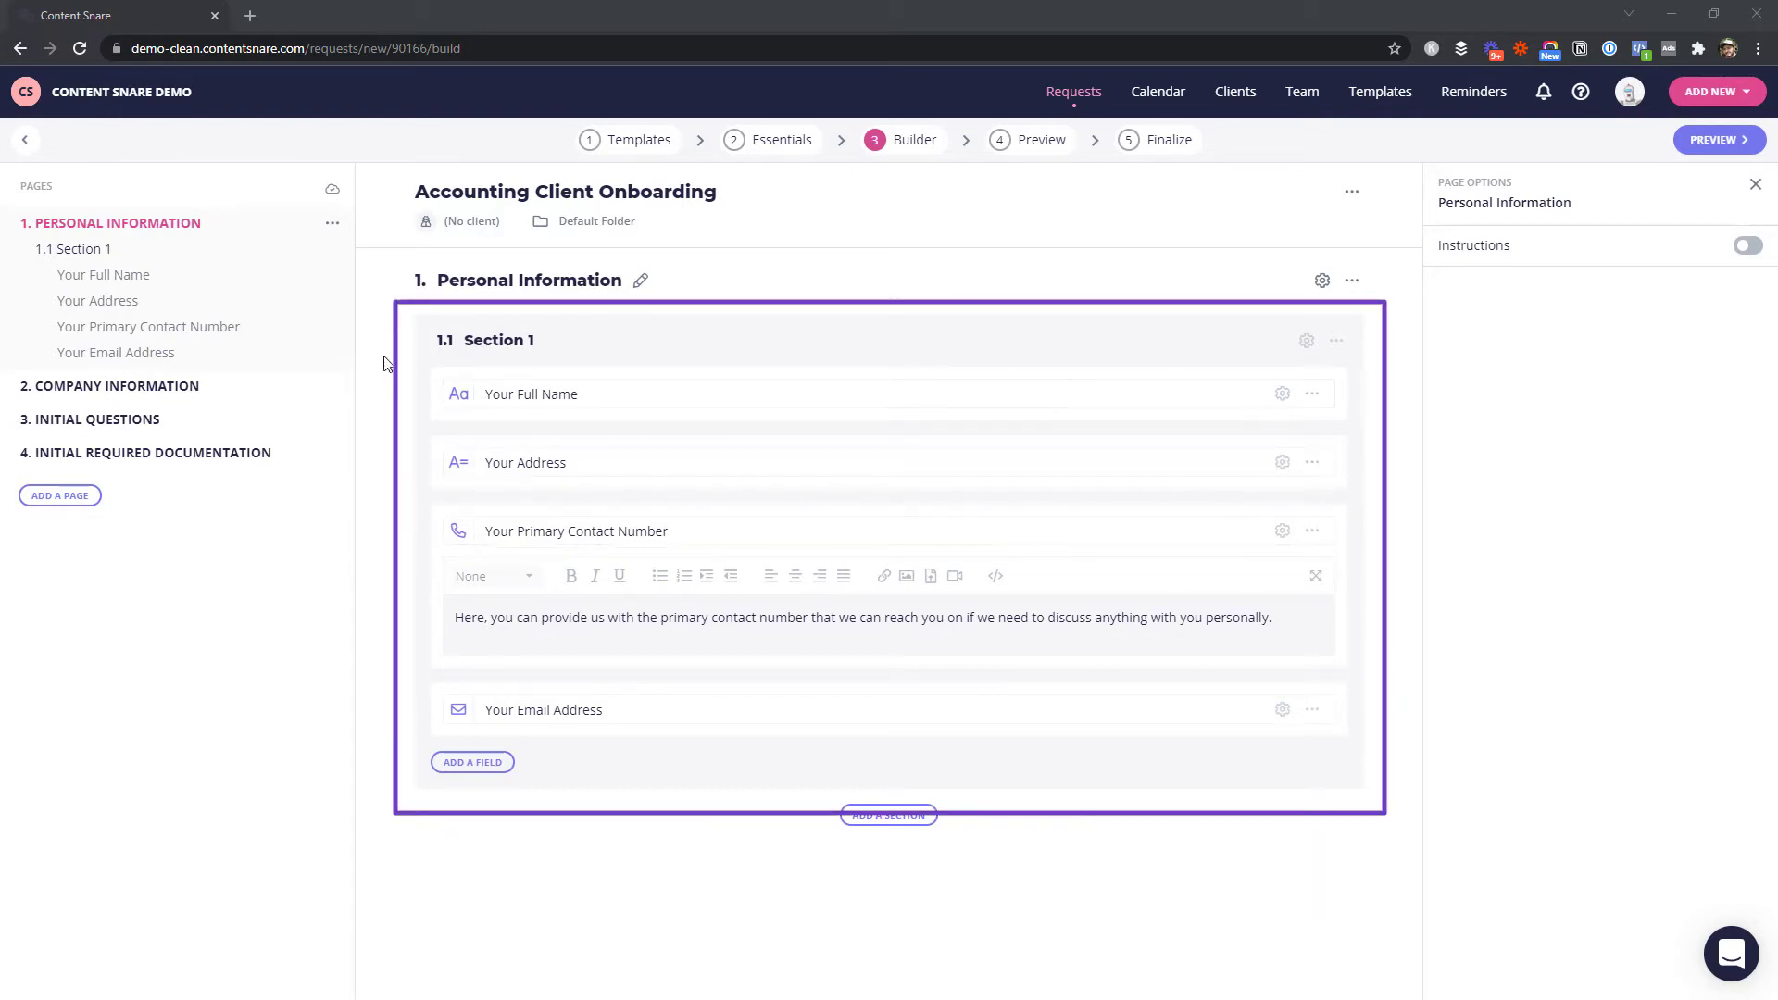
Open page 4, Initial Required Documentation, and scroll through fields like Tax records and Bank statements
click(58, 454)
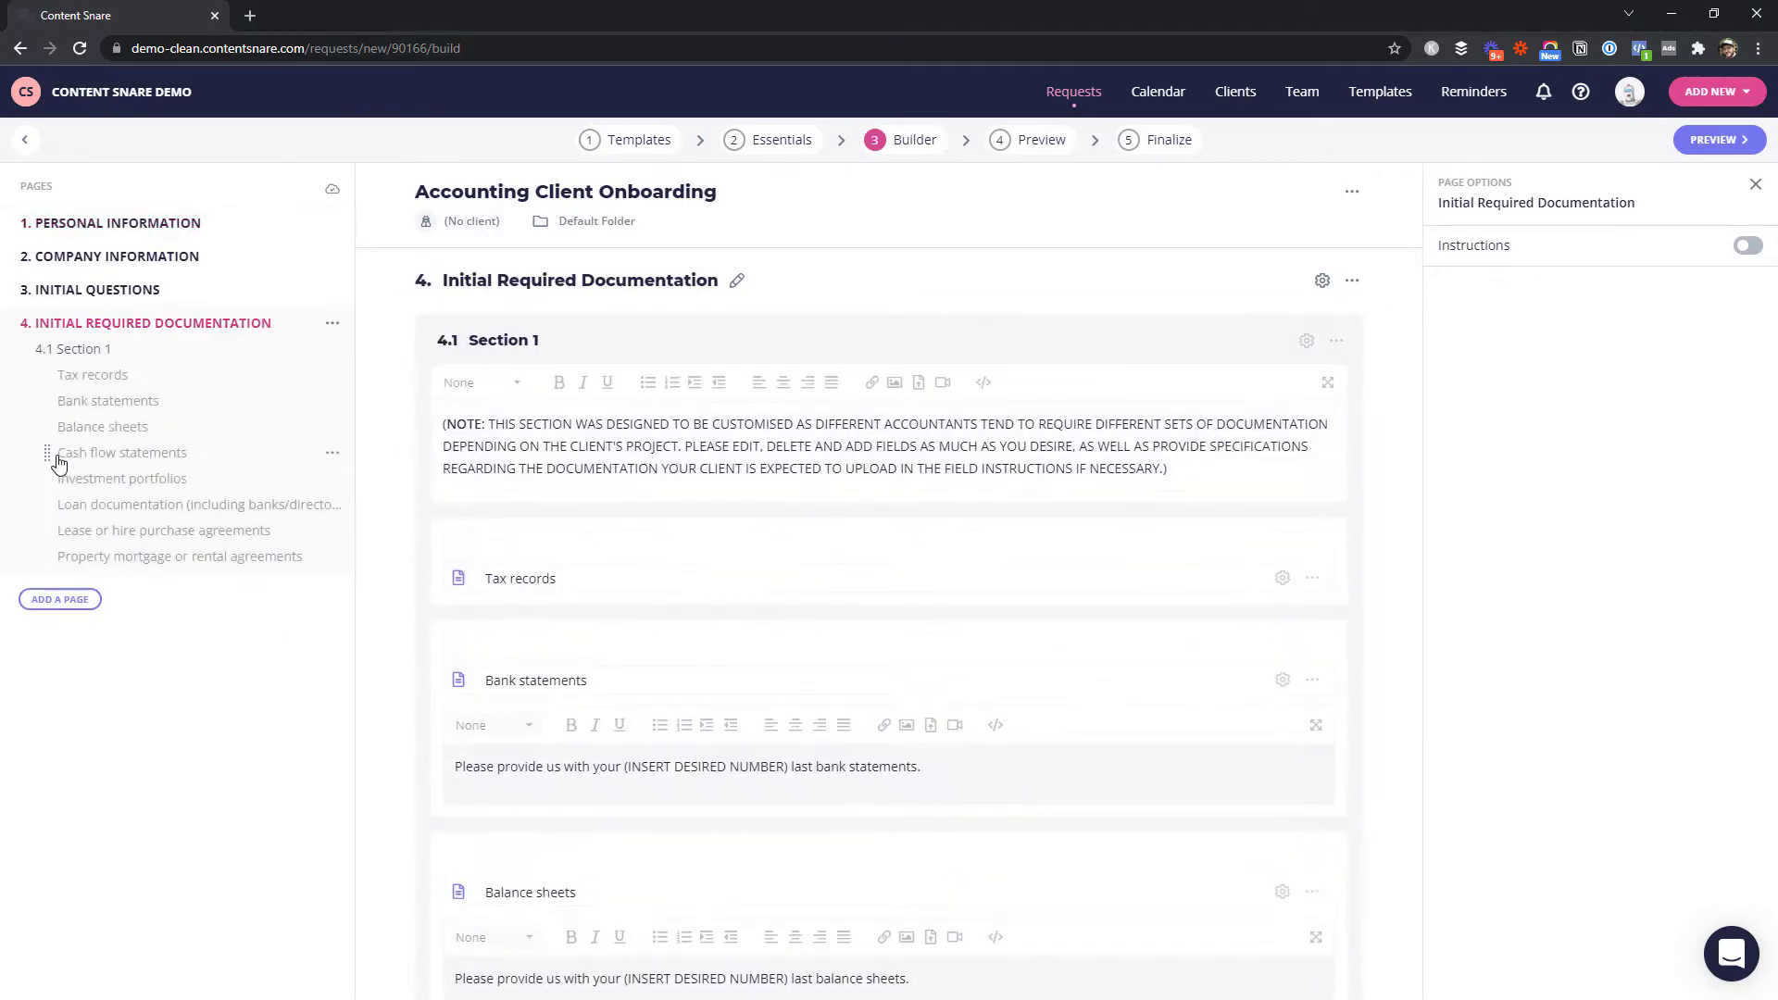
scroll(891, 385, down, 1)
scroll(912, 390, down, 2)
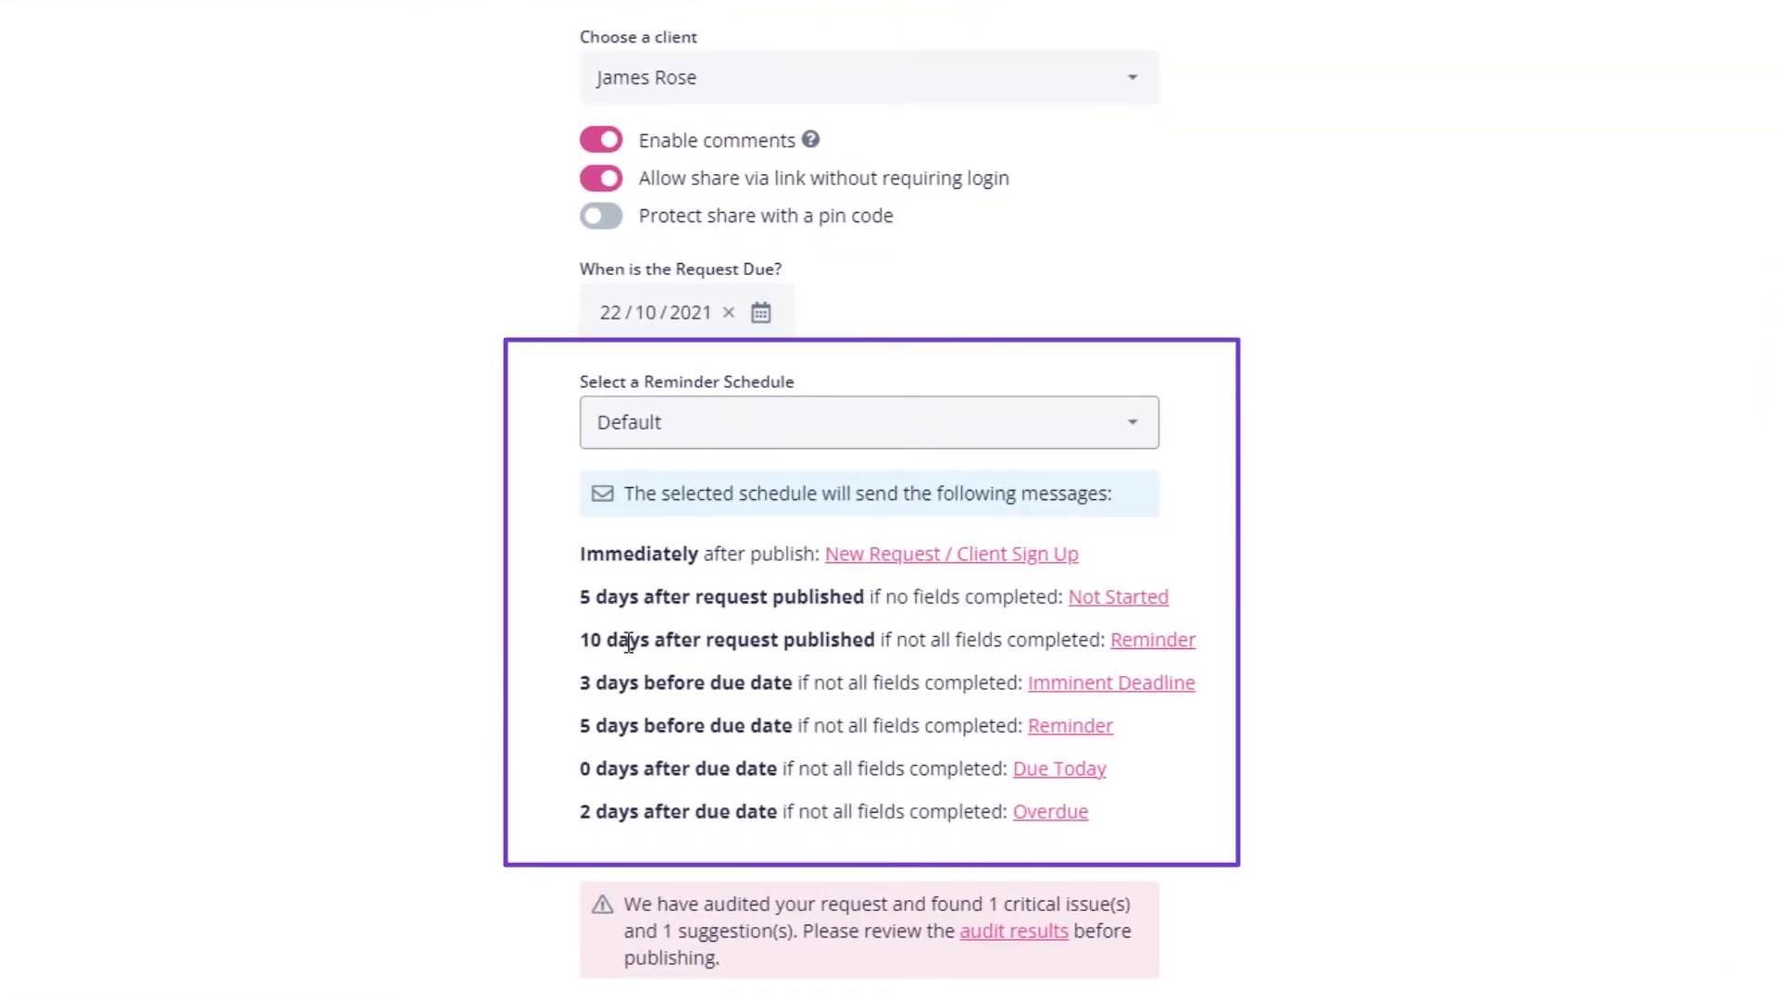
Check the 22/10/2021 due date and Default reminder schedule, then publish the request
scroll(1568, 517, down, 1)
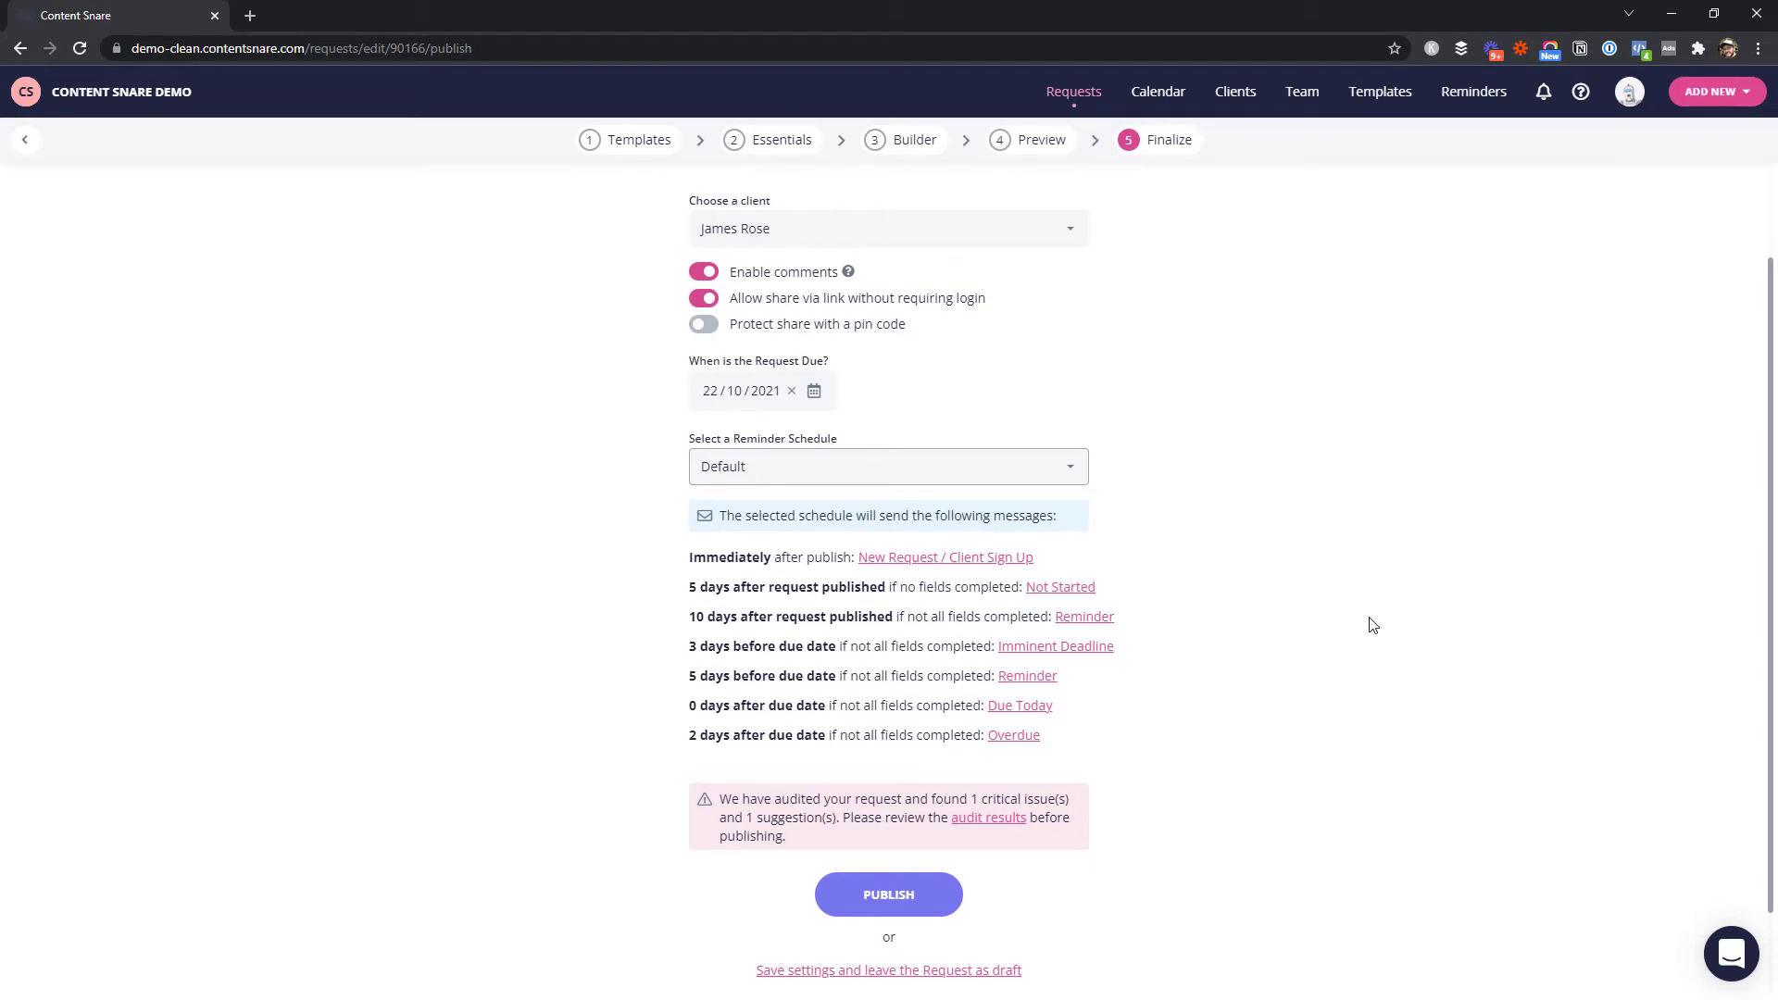
click(882, 901)
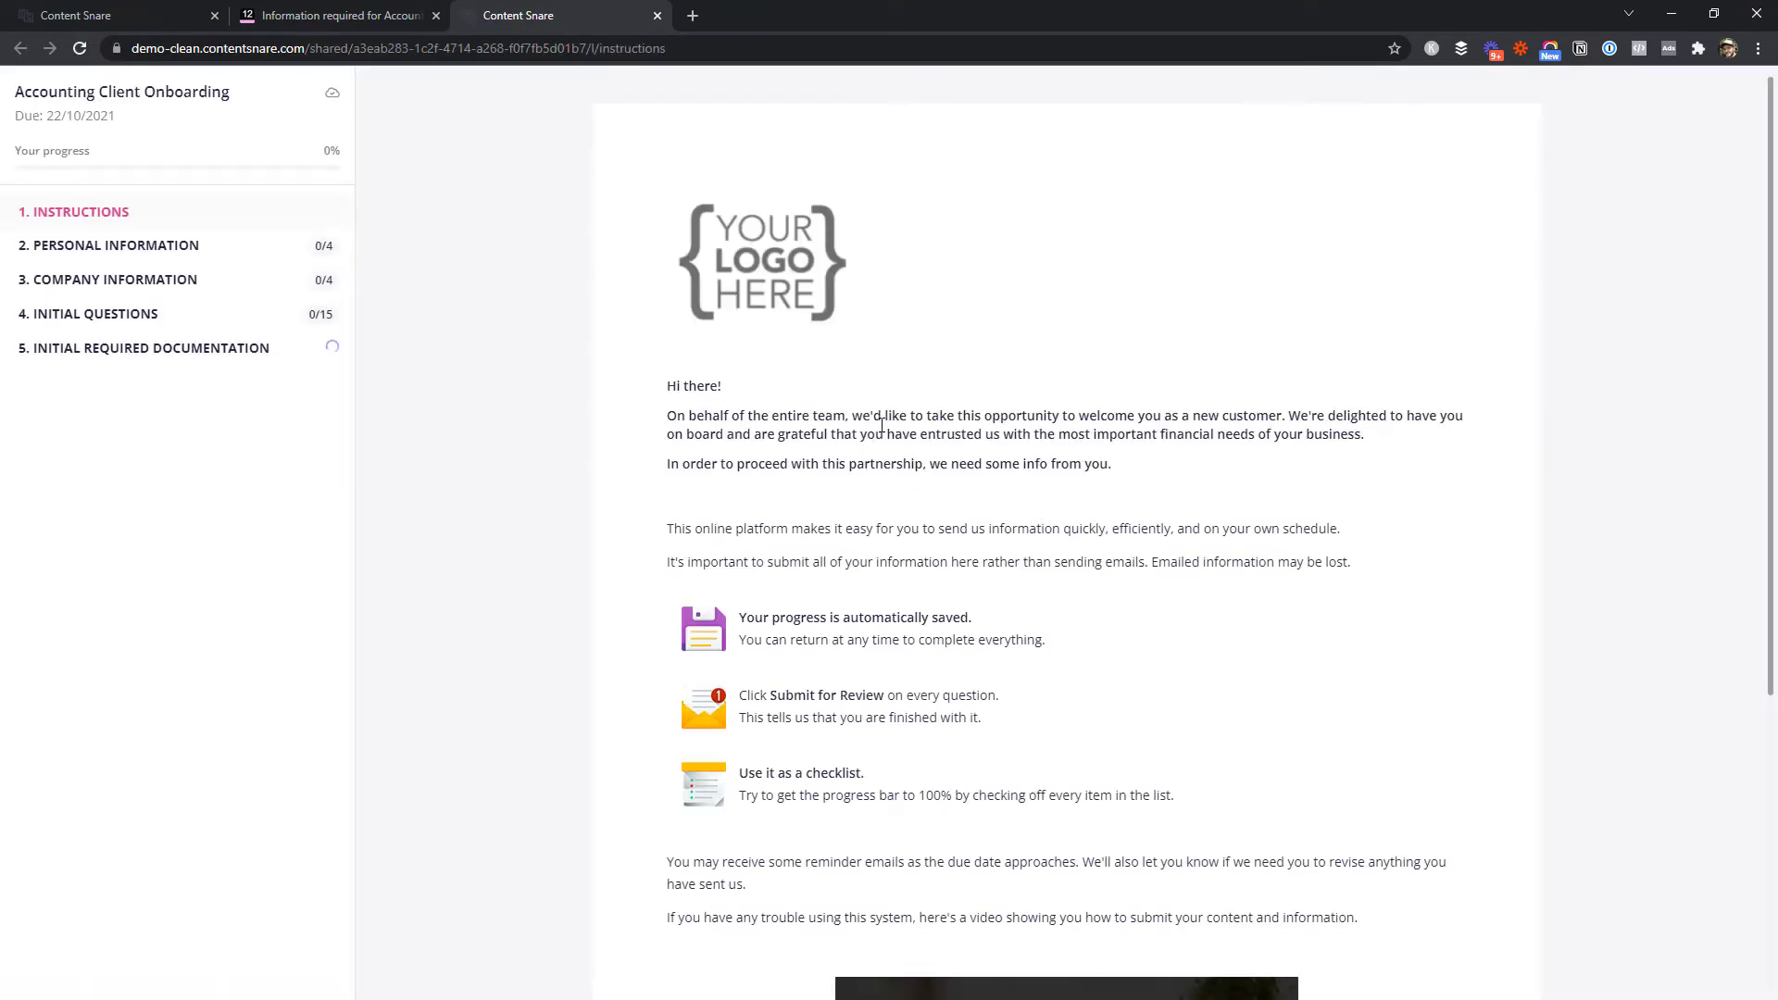
Scroll the client's Instructions page down to the overview video and Let's Get Started button
scroll(1769, 260, down, 4)
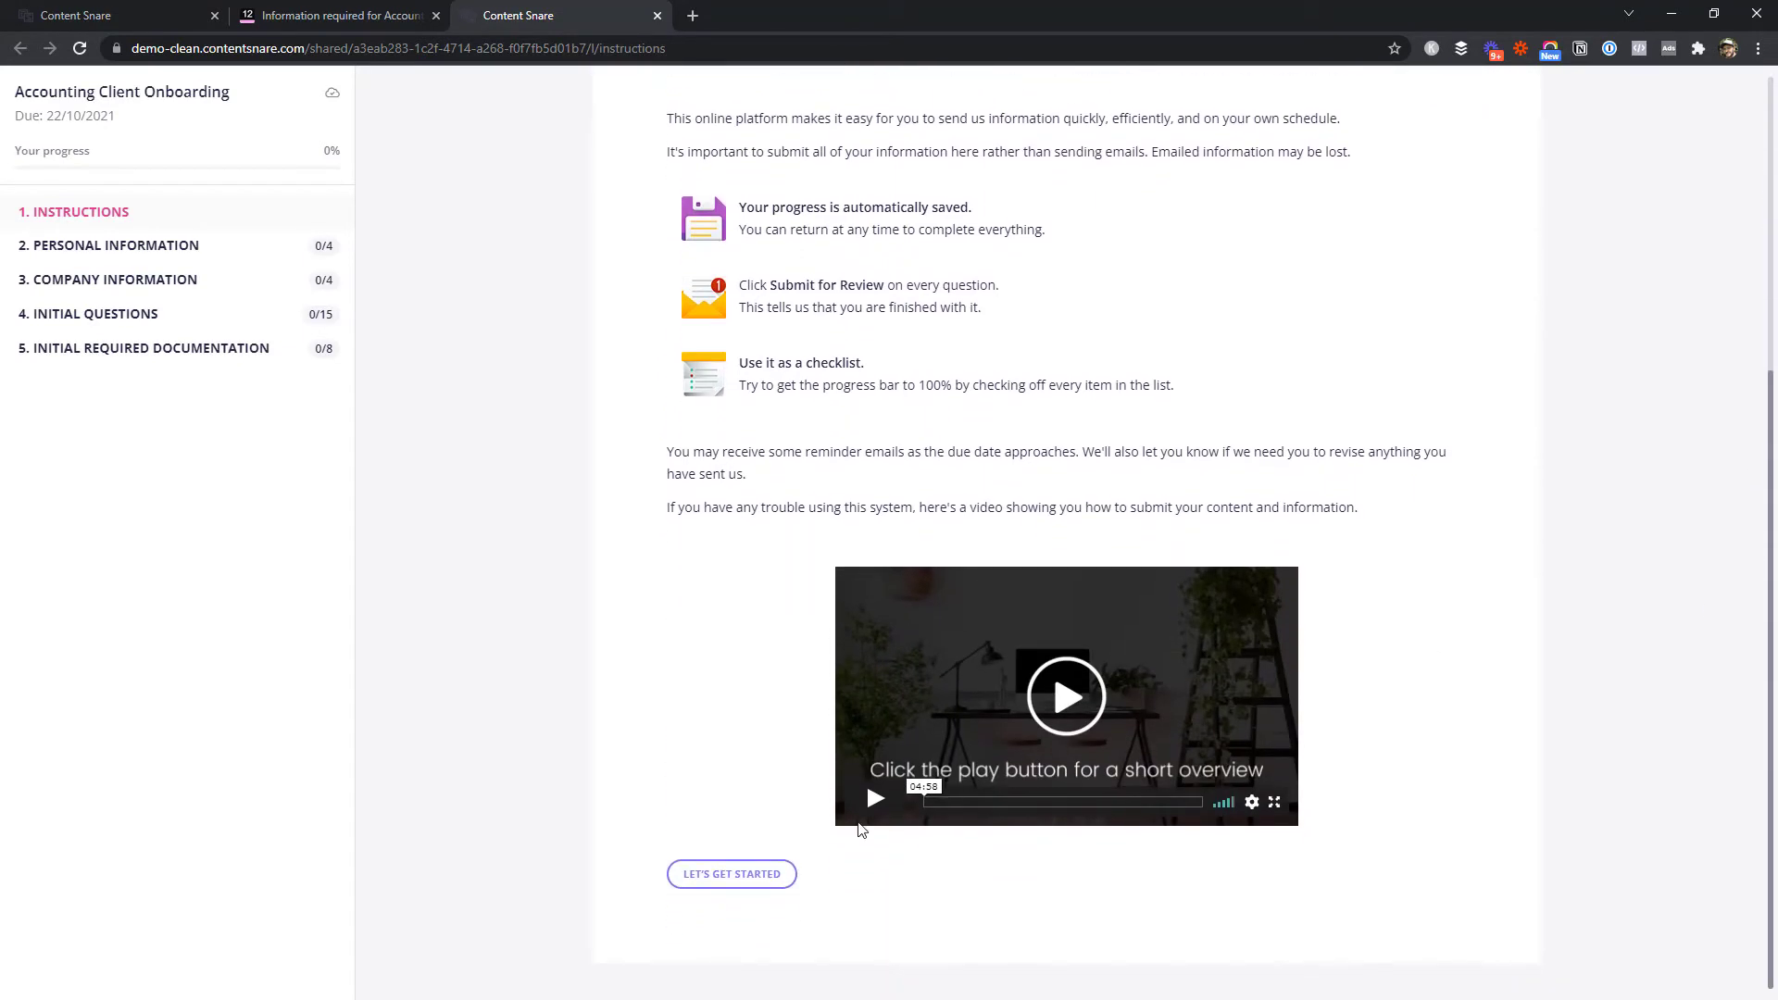
As the client, enter and submit a full name and a postal address
click(712, 878)
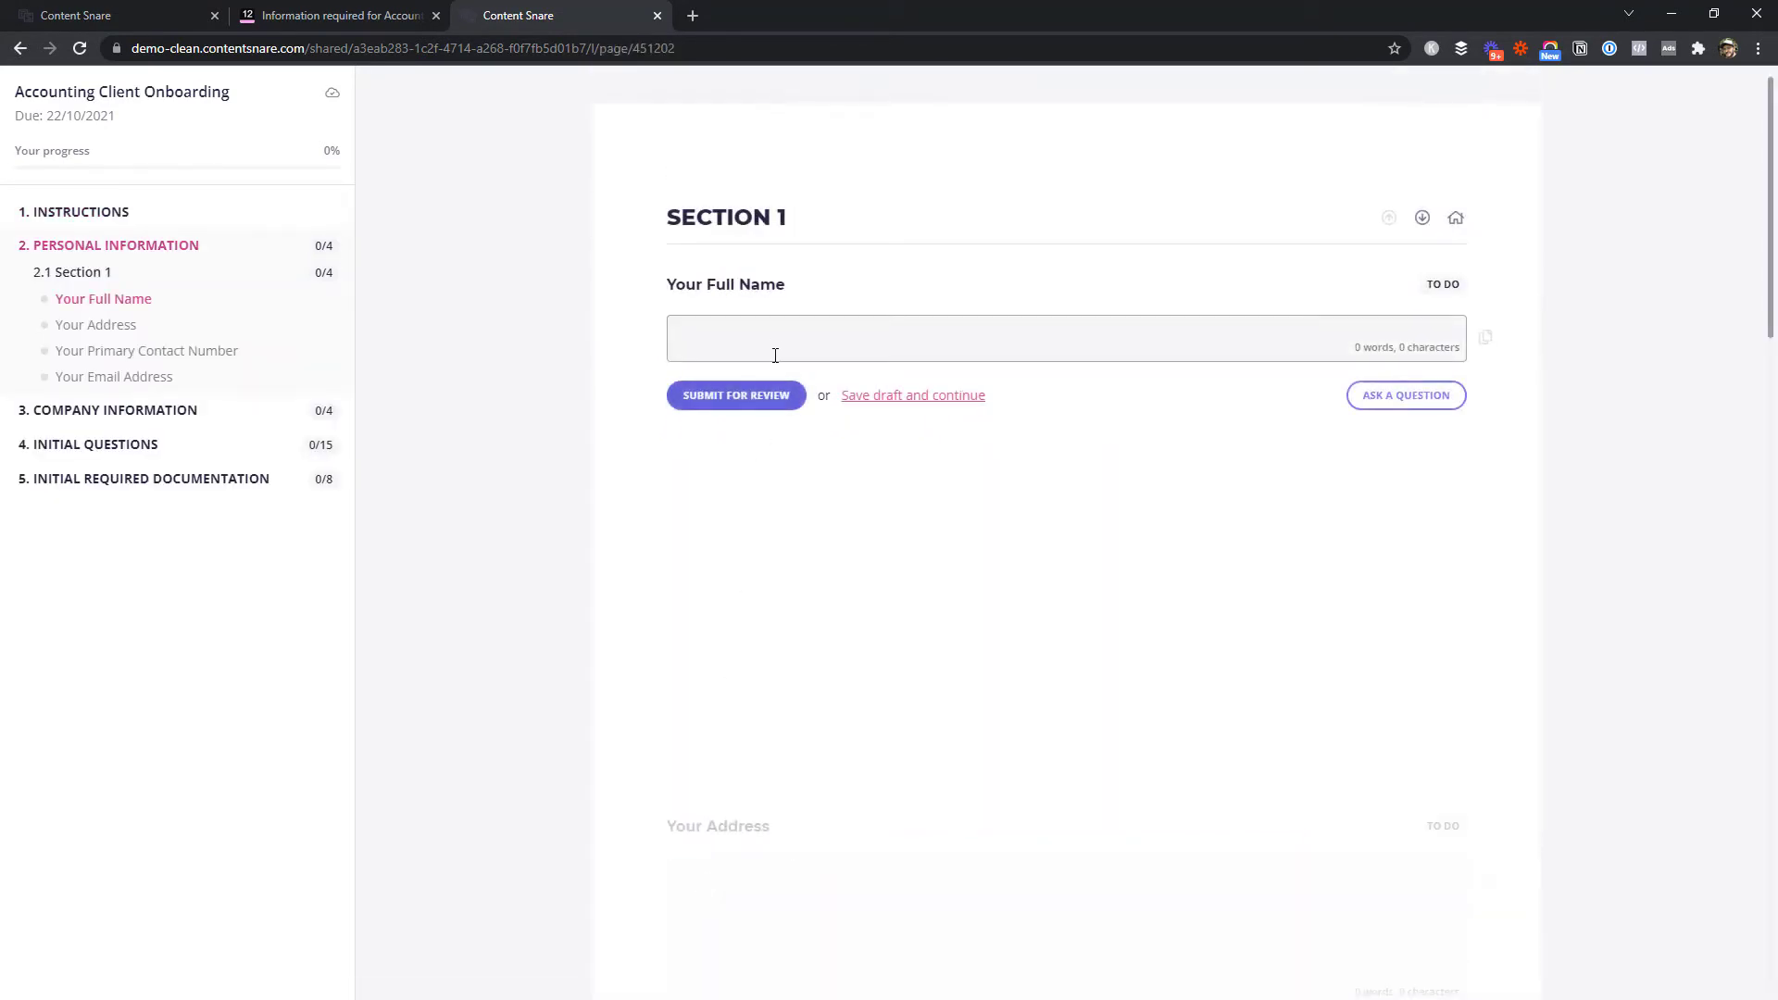
text(Bob Smith)
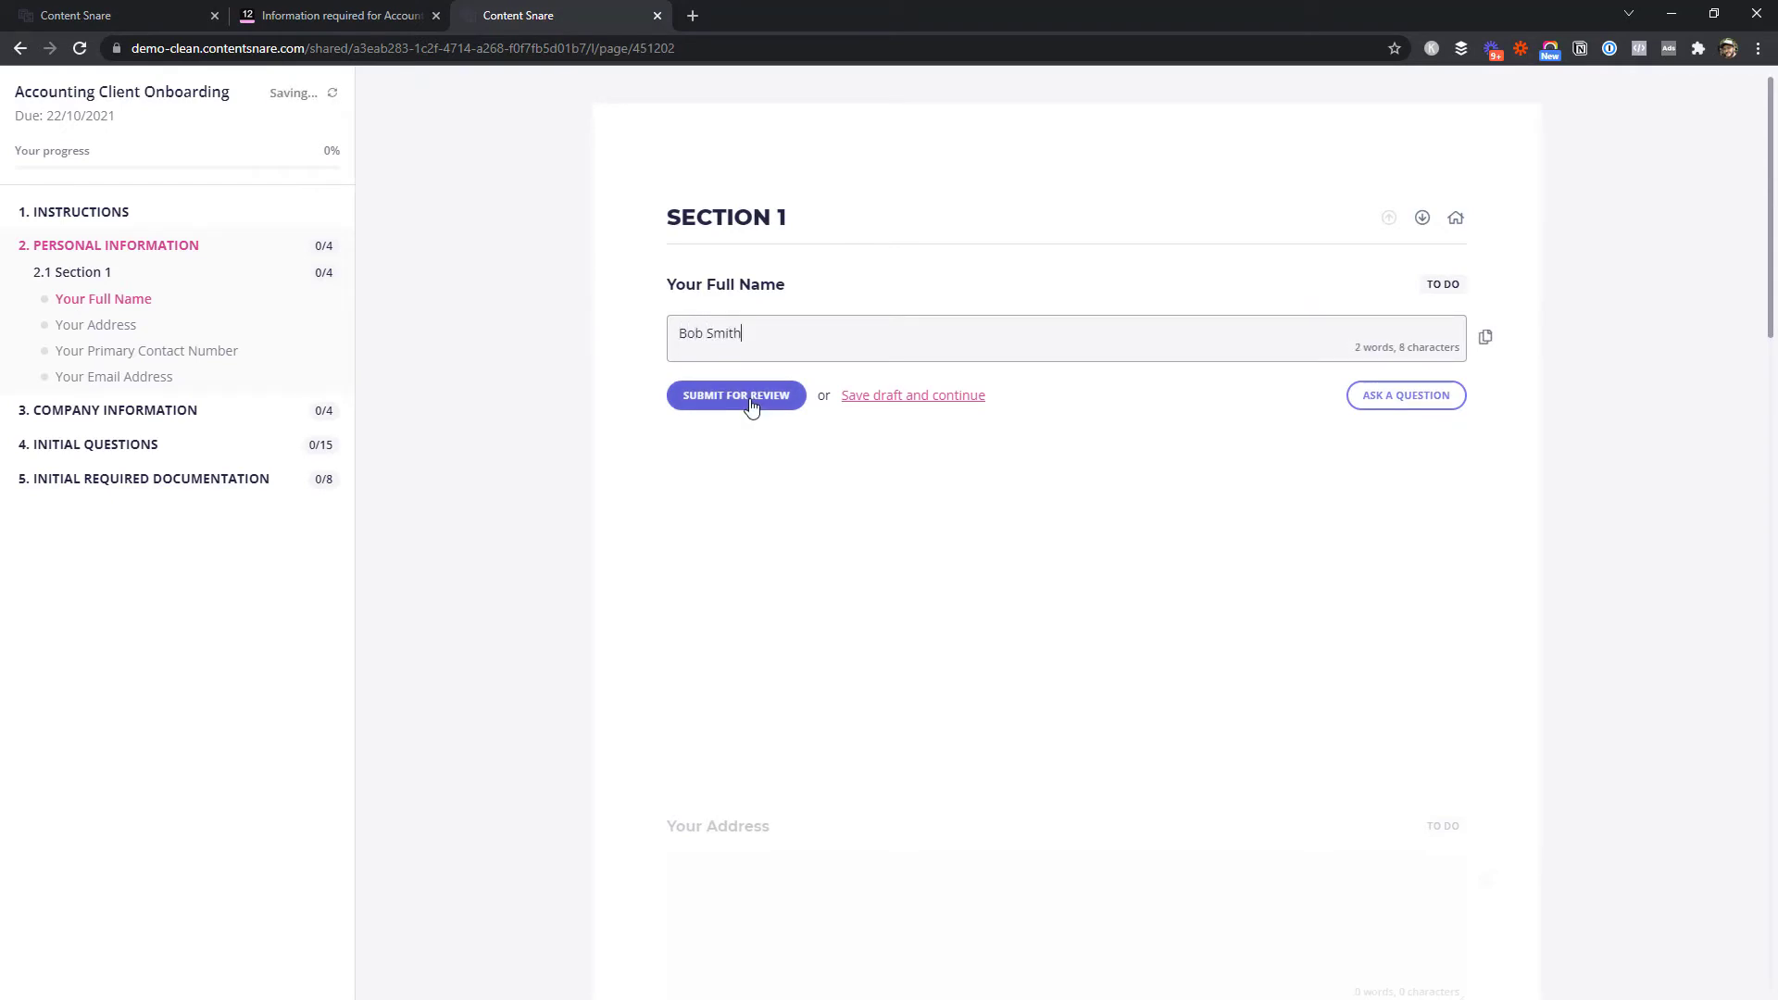
click(751, 406)
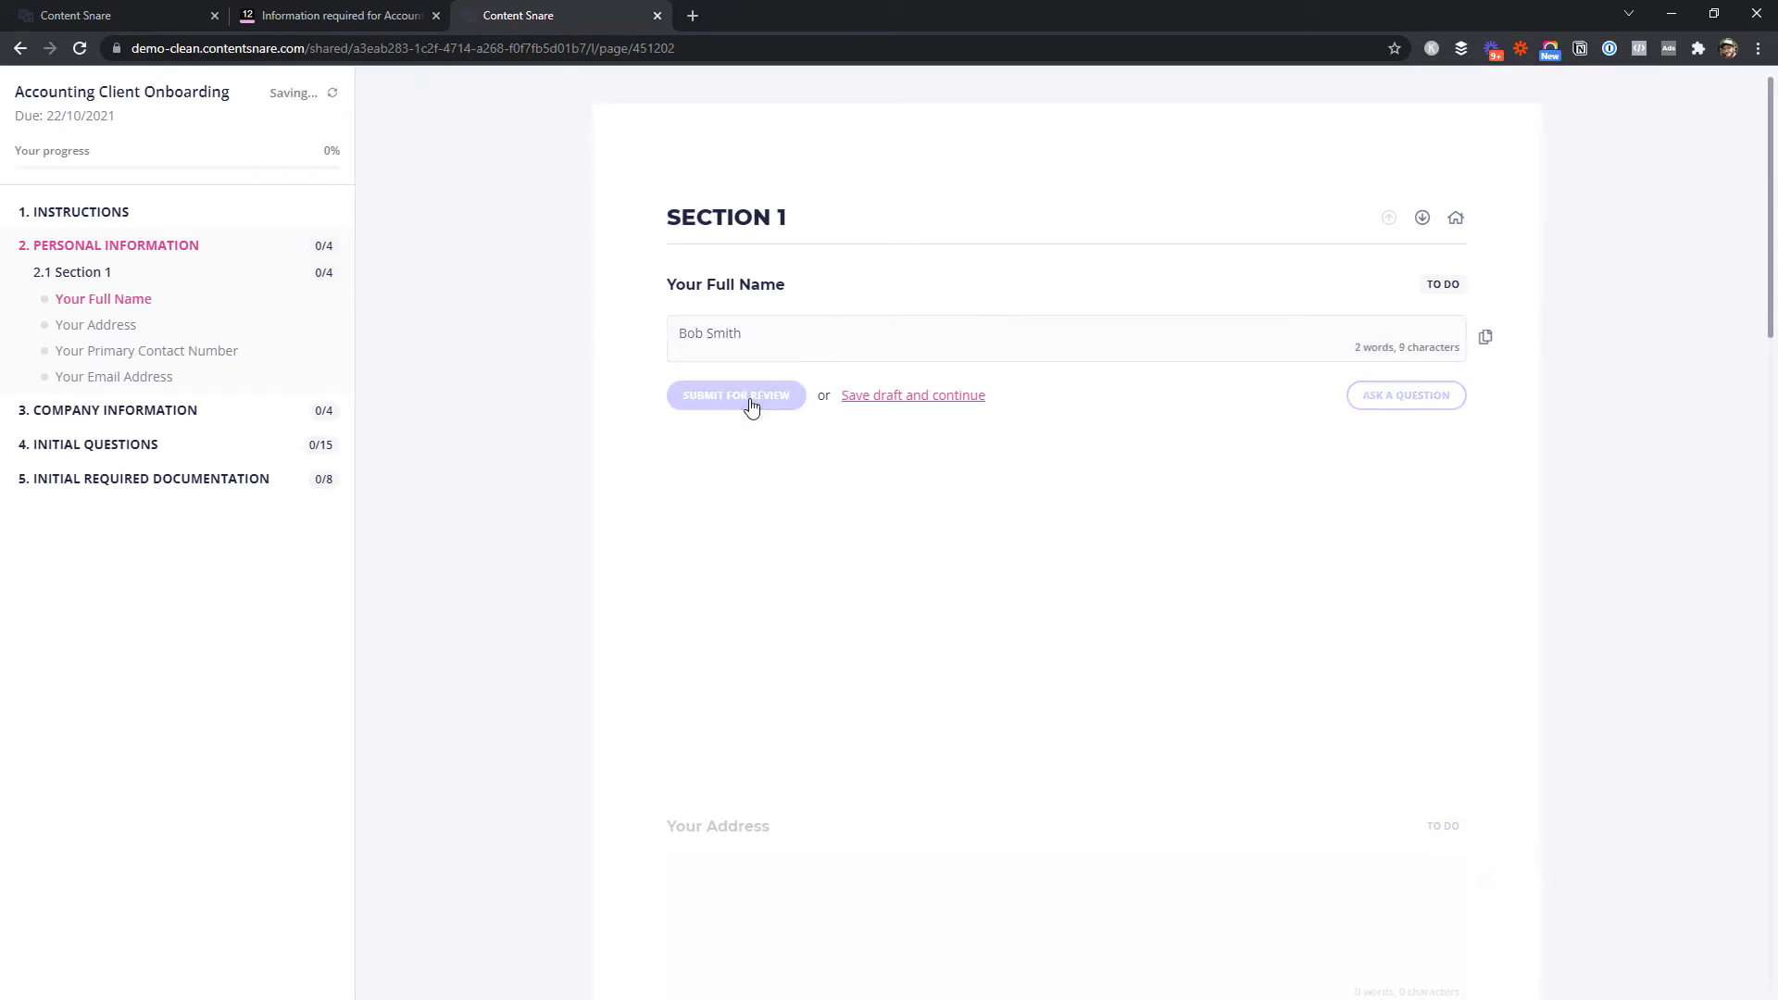
text(123)
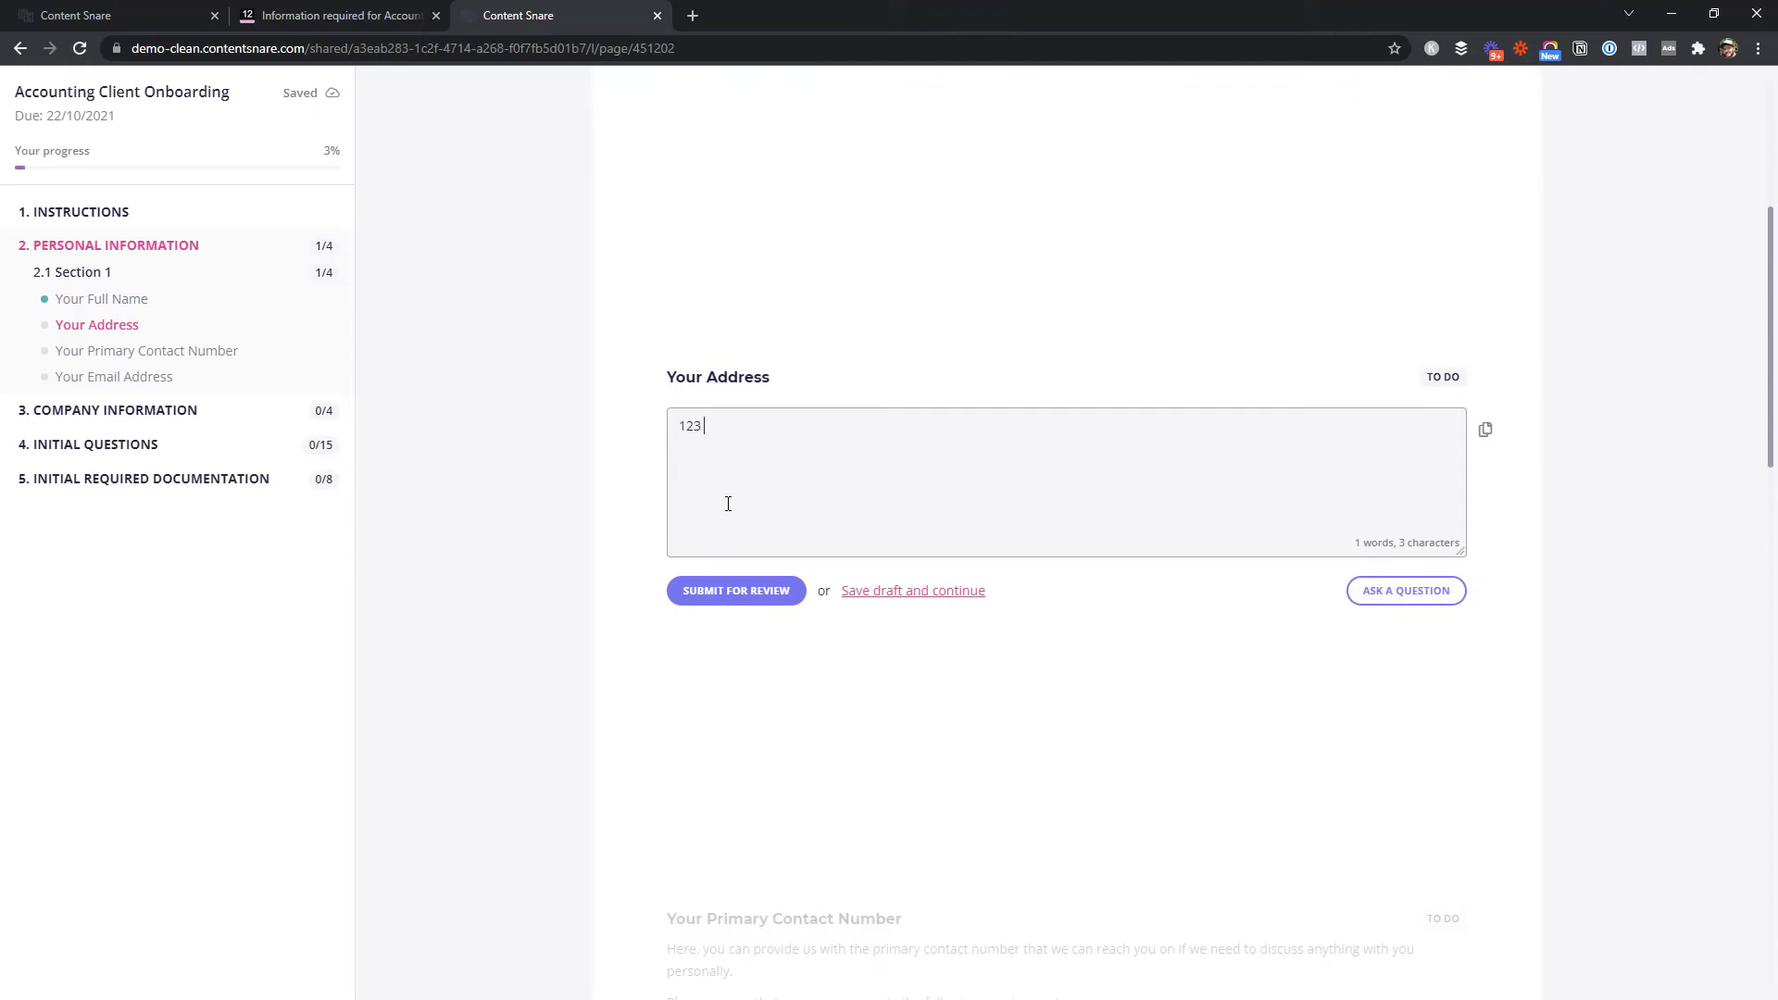
text( Test Street Brisbane QLD )
text(4000 )
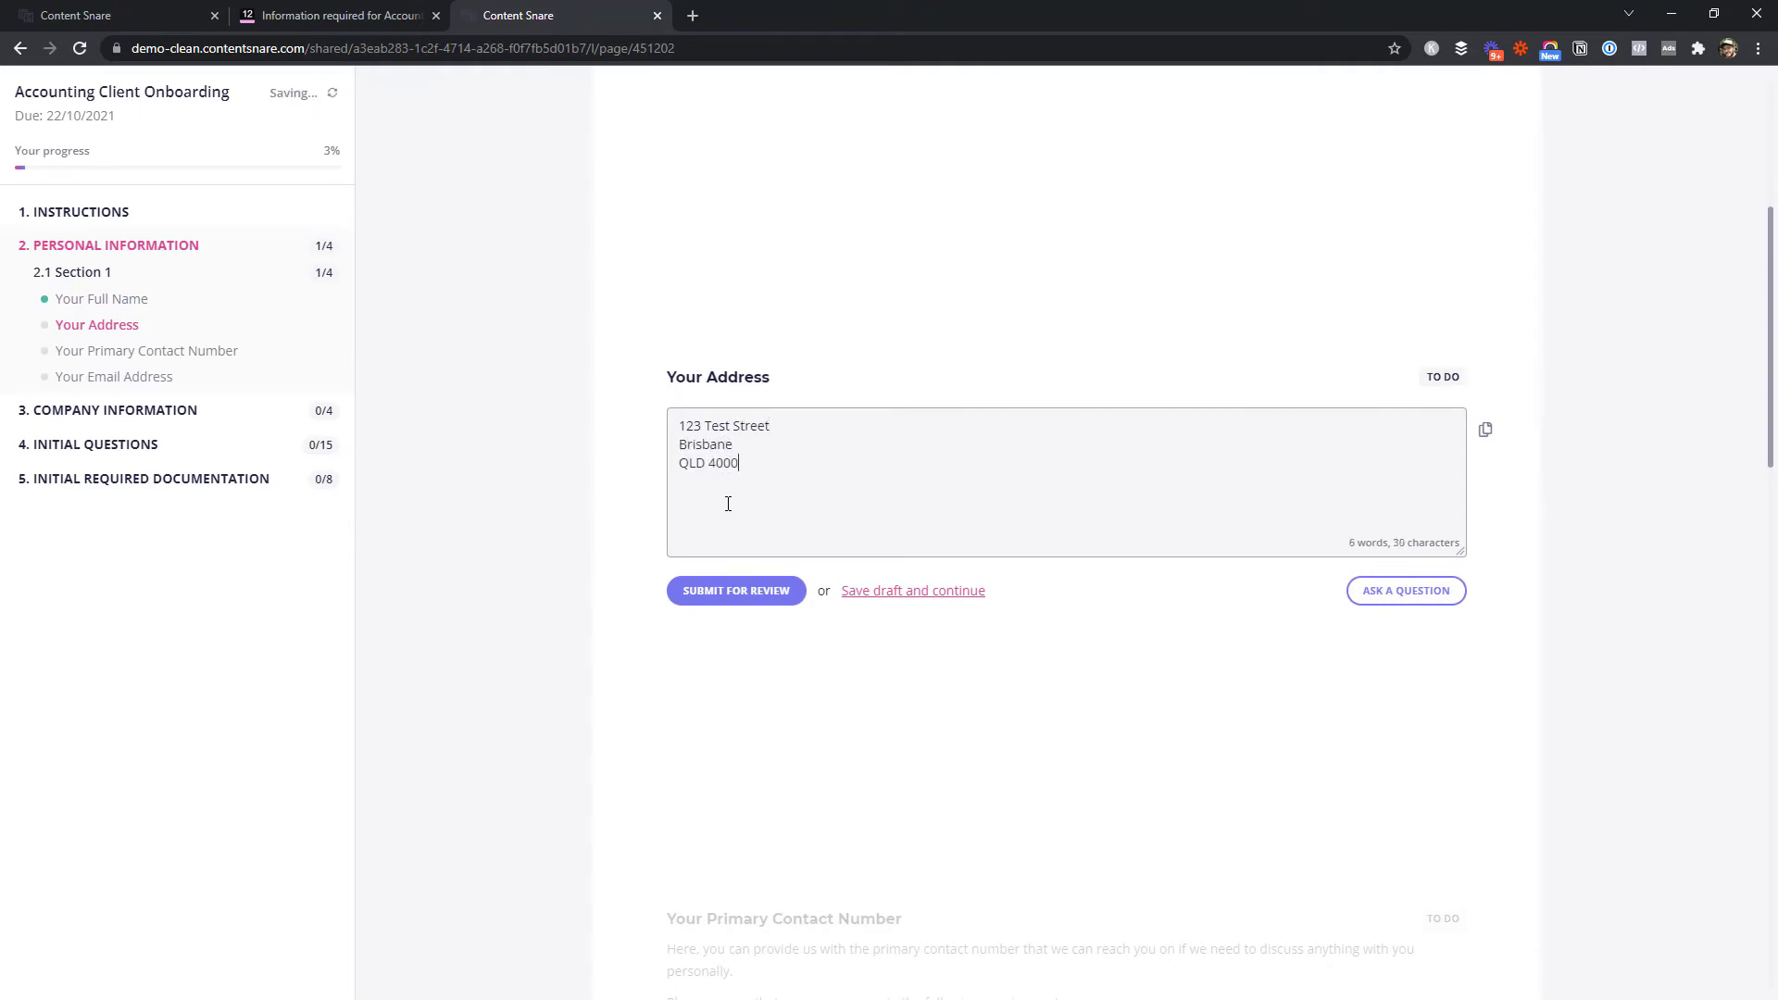
text(Australia)
click(724, 597)
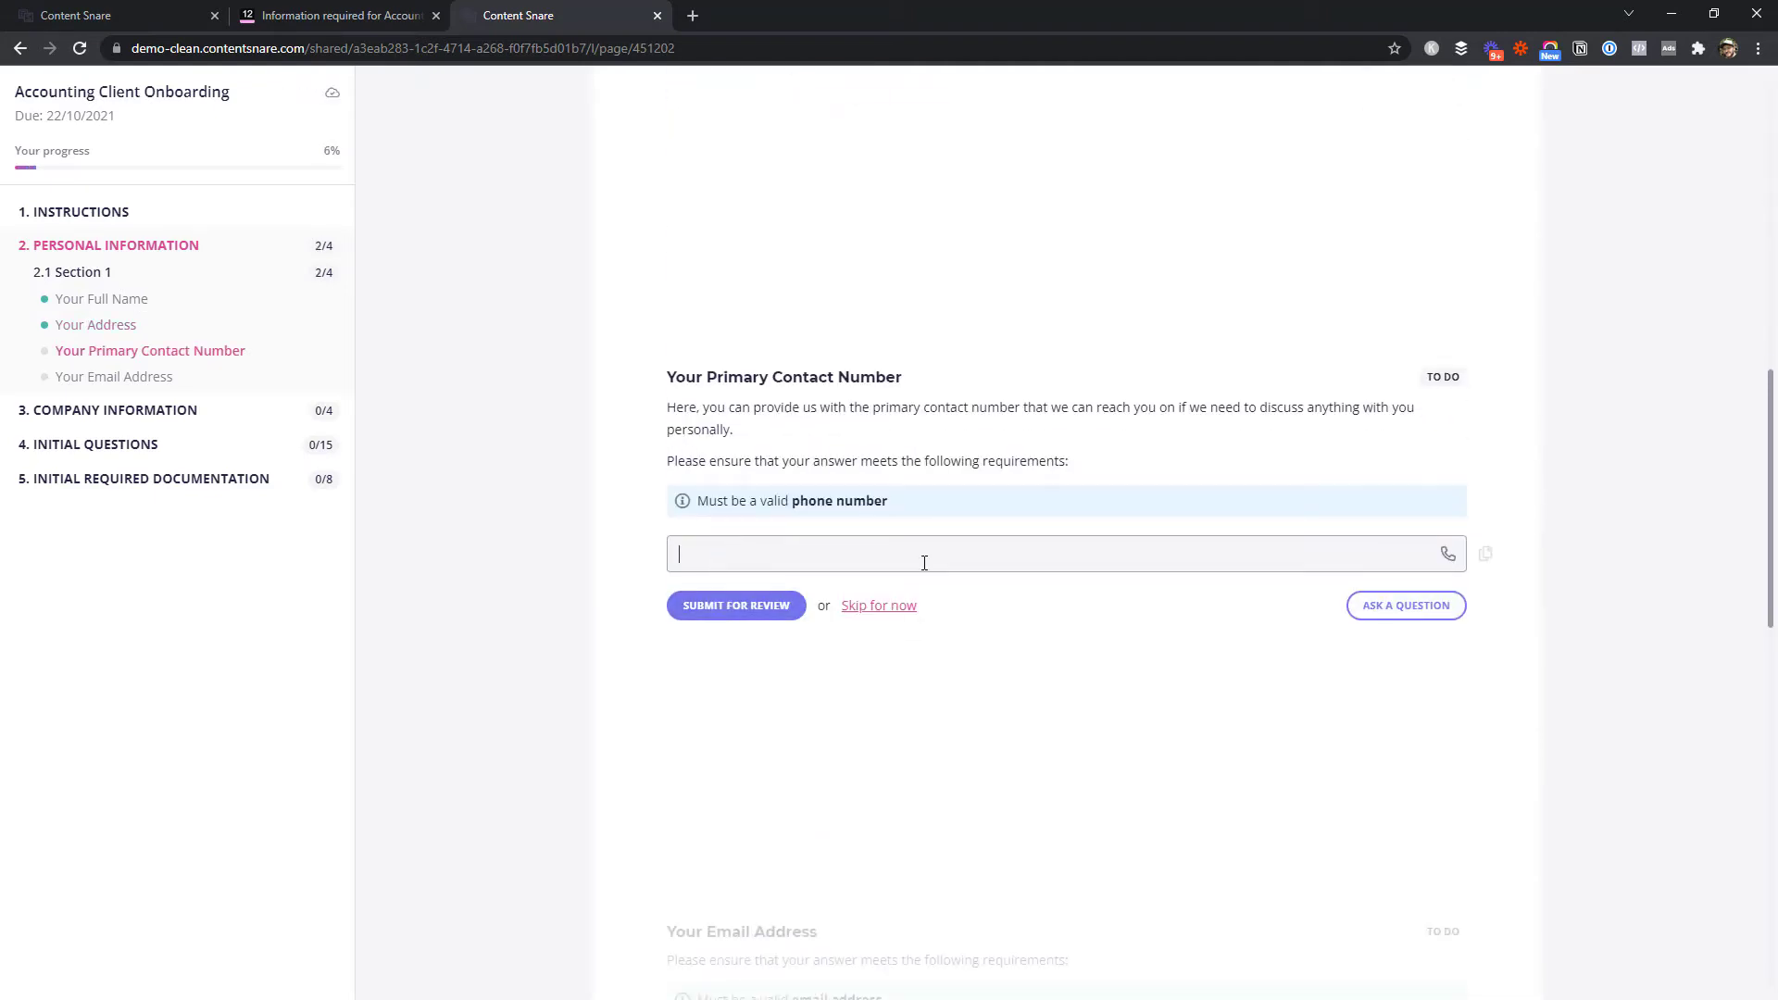
Enter the contact phone number for Your Primary Contact Number
text(1234567)
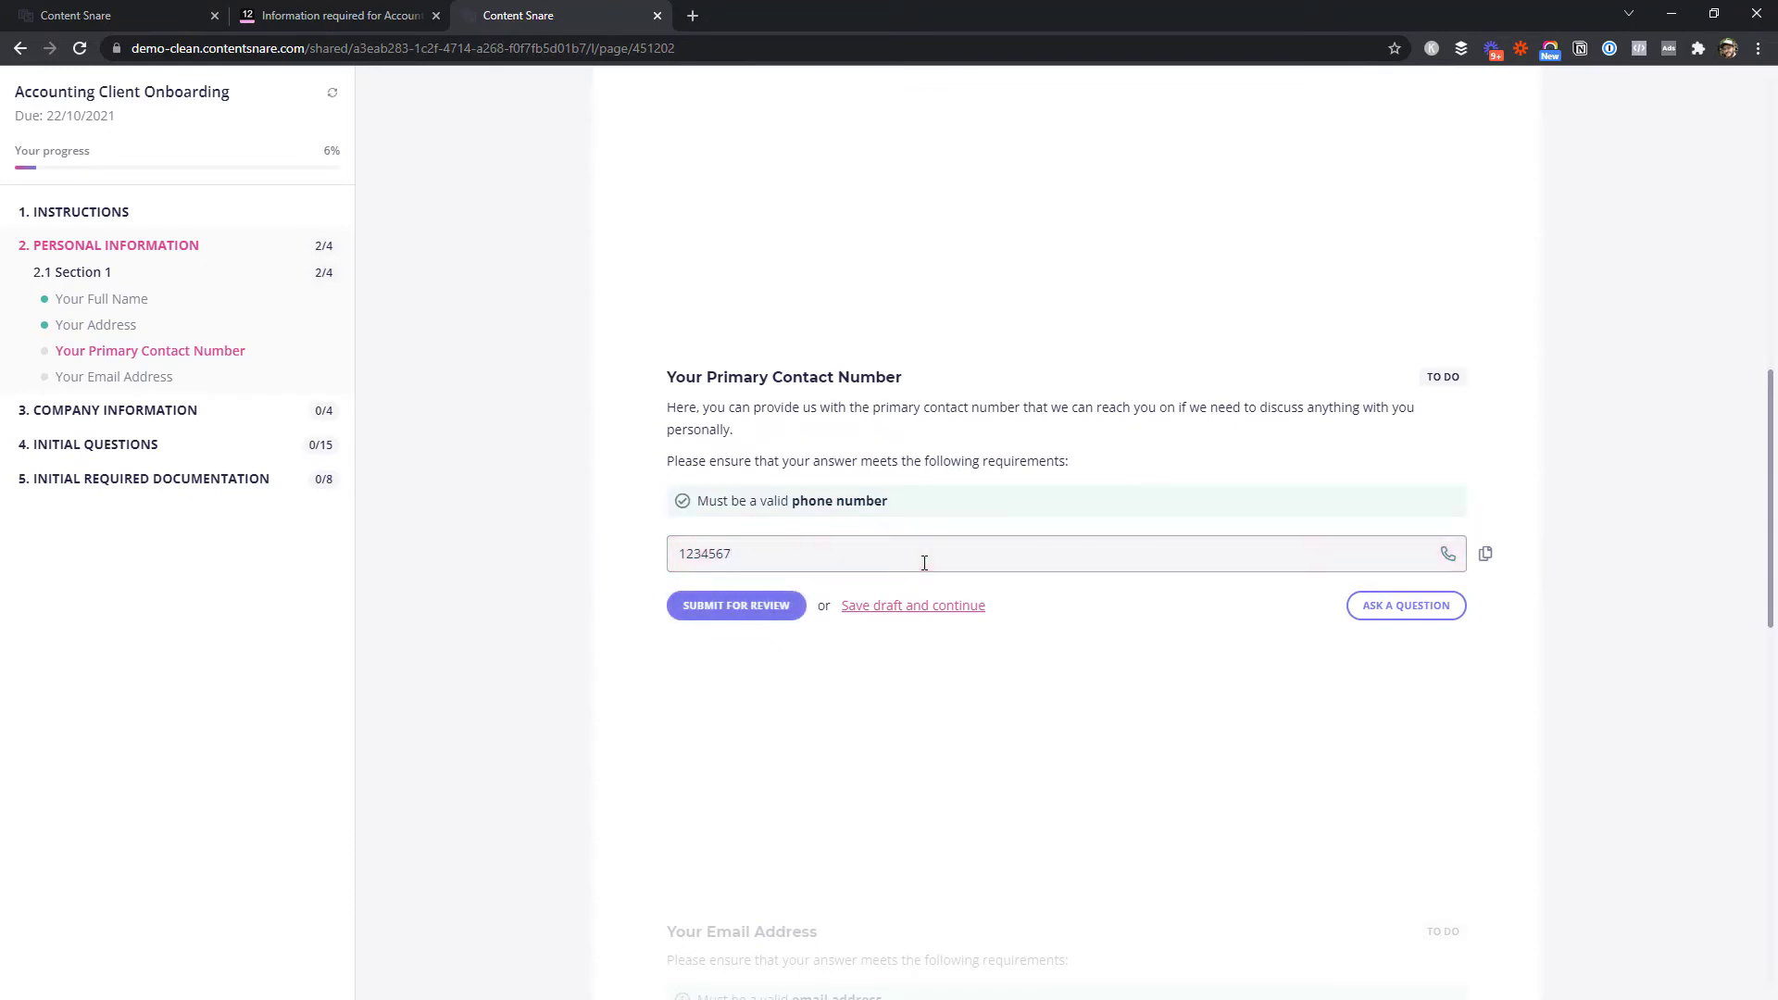
click(657, 15)
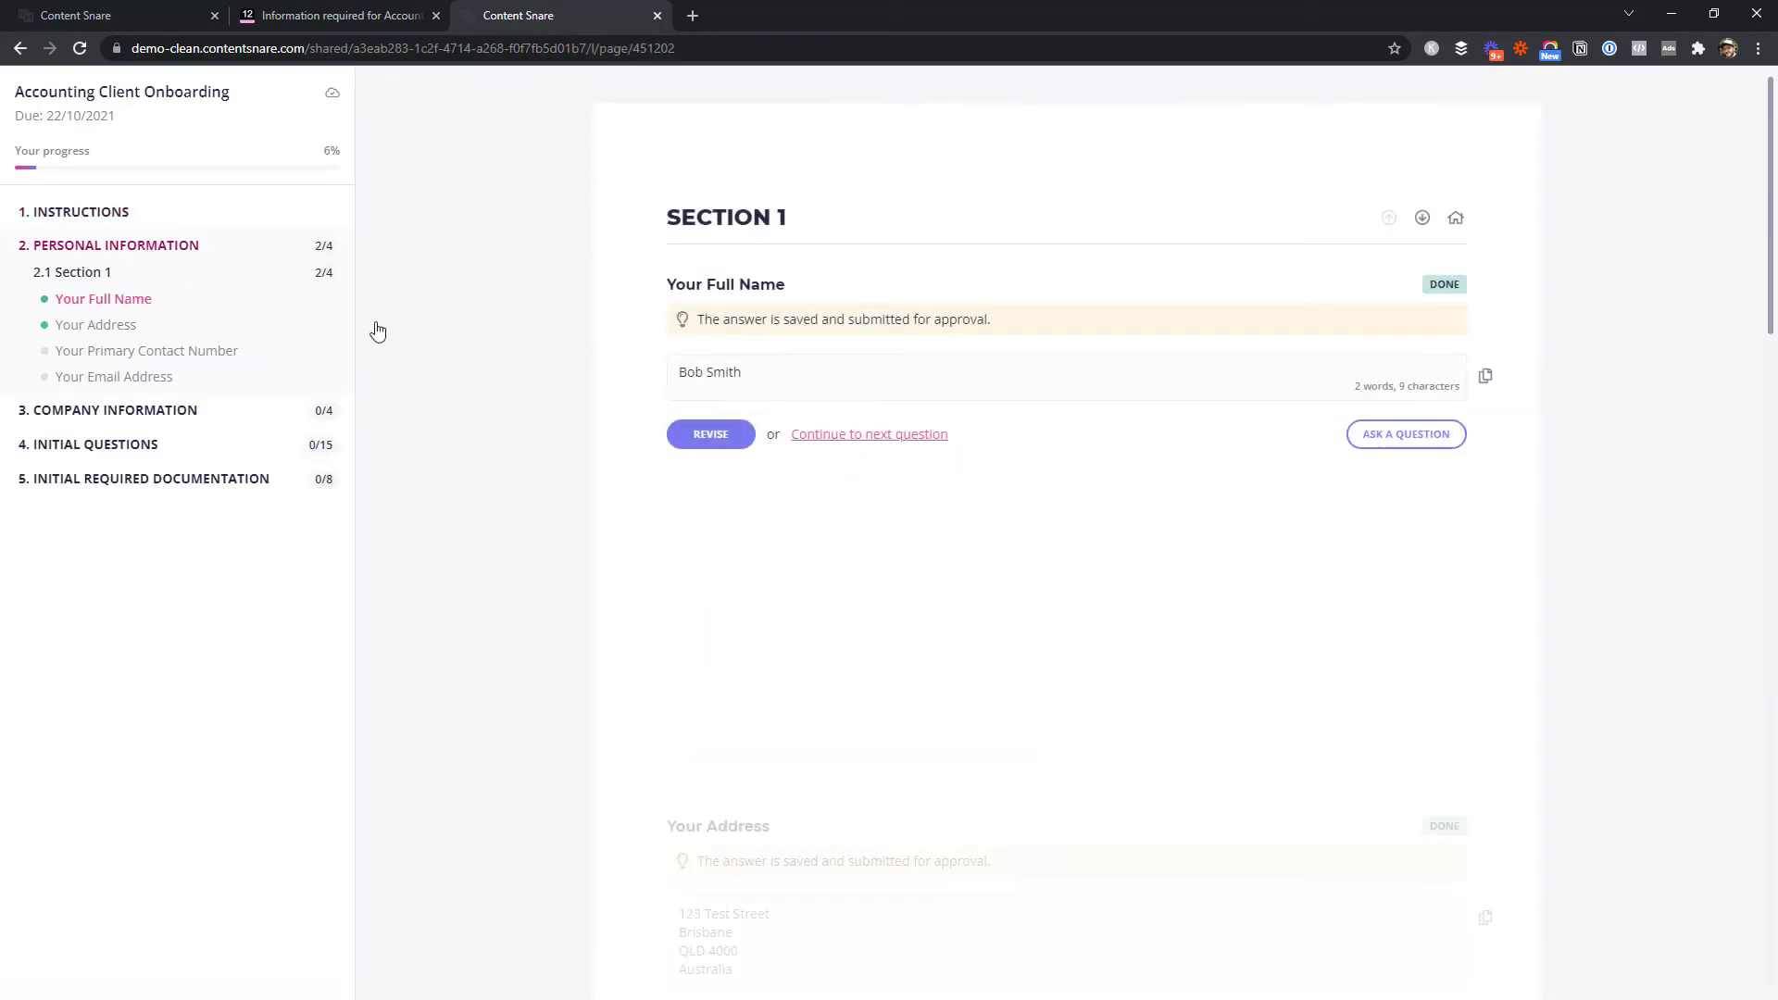
scroll(1008, 466, down, 2)
scroll(1008, 465, down, 9)
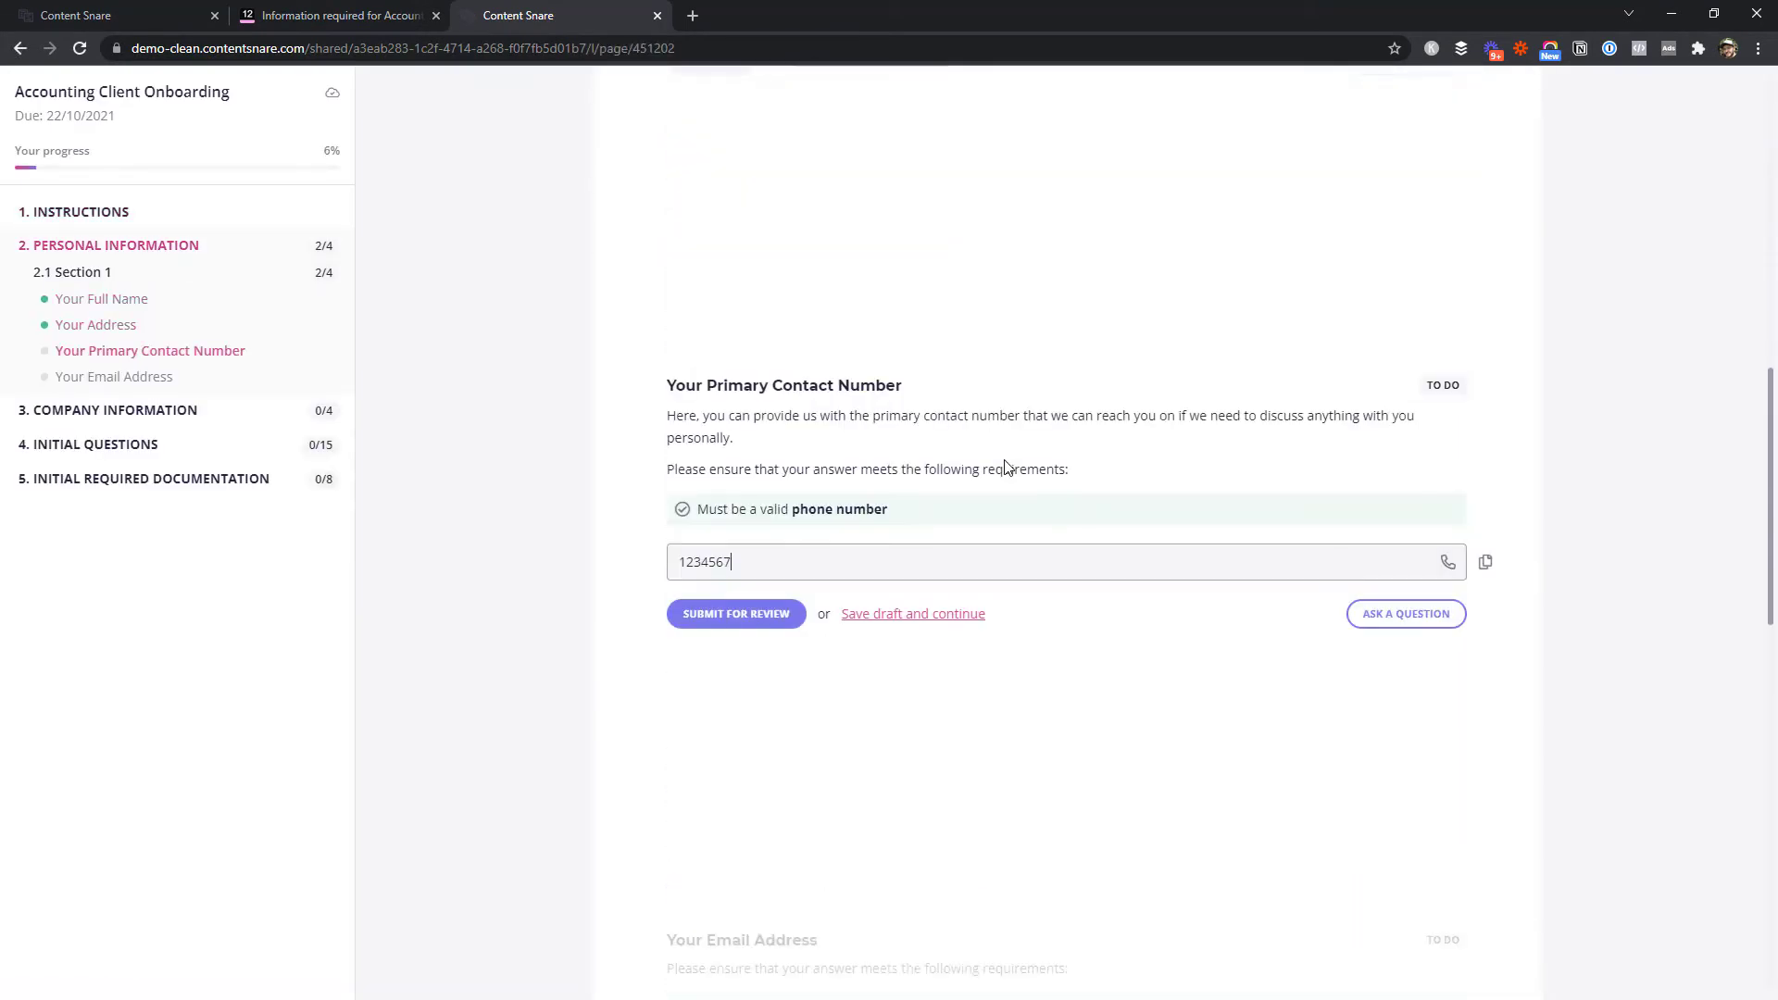
Ask 'What kind of tax records do you mean?' on Tax records and upload Statement20210930.pdf to Bank statements
click(139, 478)
scroll(722, 526, down, 4)
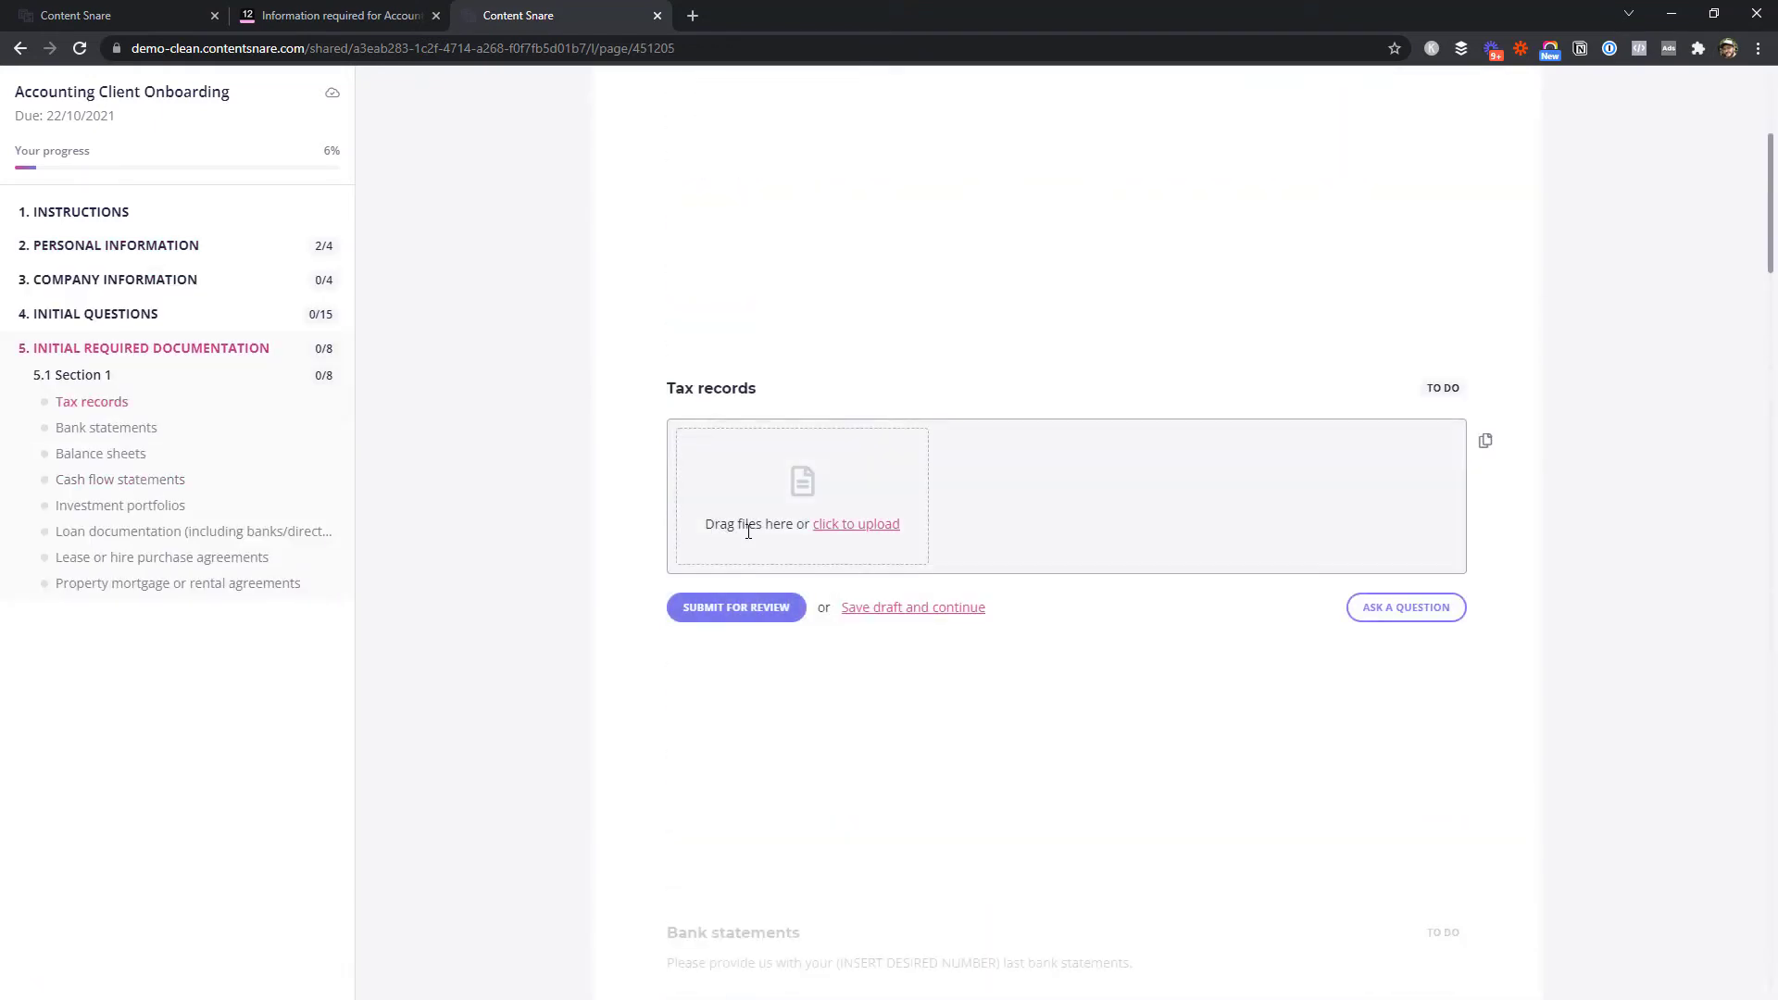
click(1382, 611)
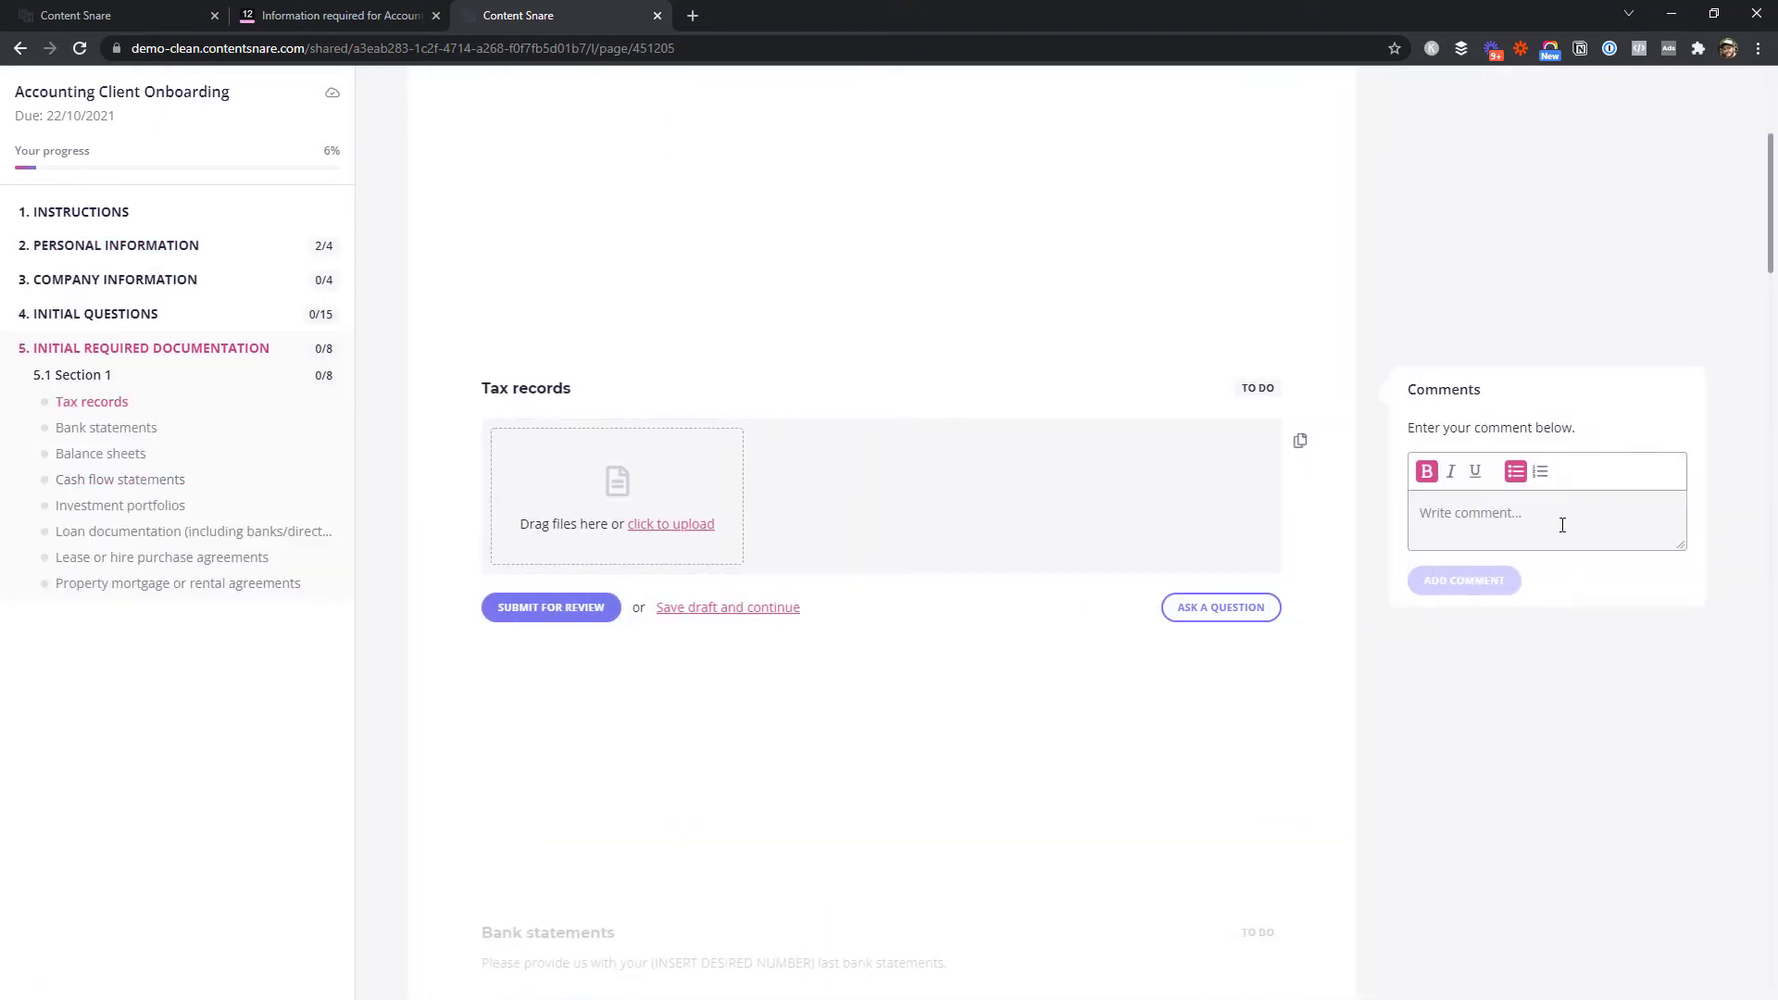
click(1560, 520)
text(What kind of tax records do you mean?)
click(1477, 581)
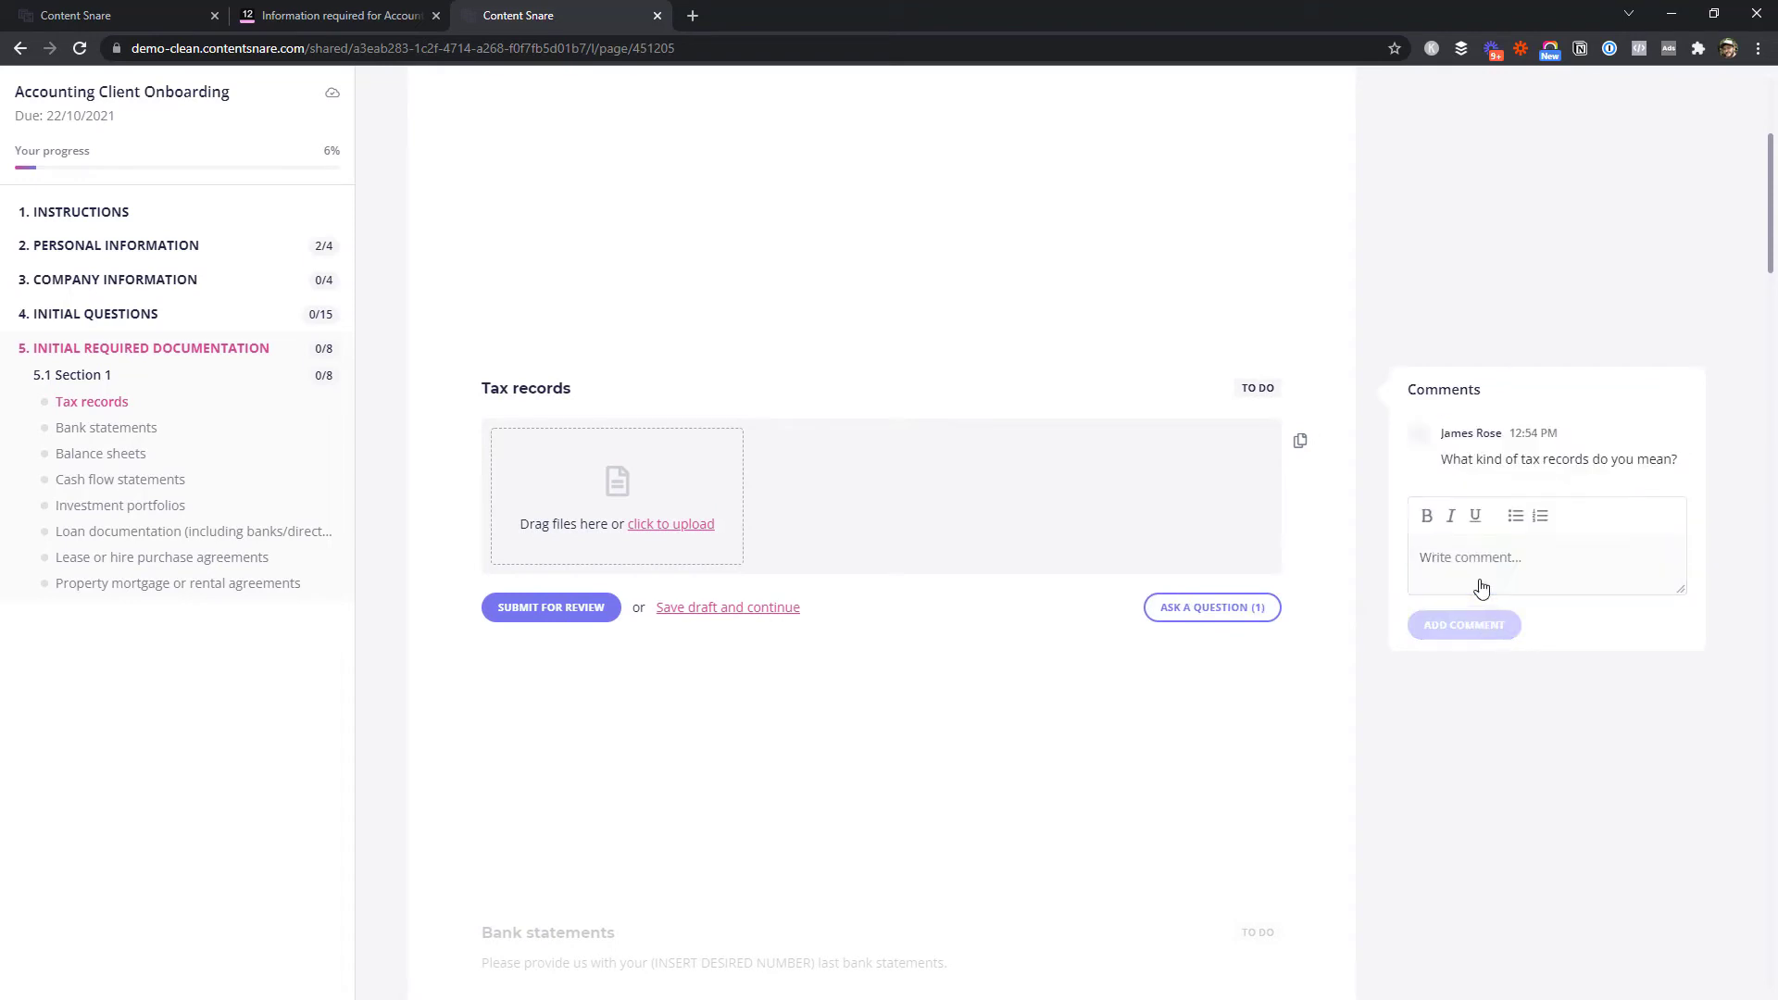
scroll(846, 676, down, 5)
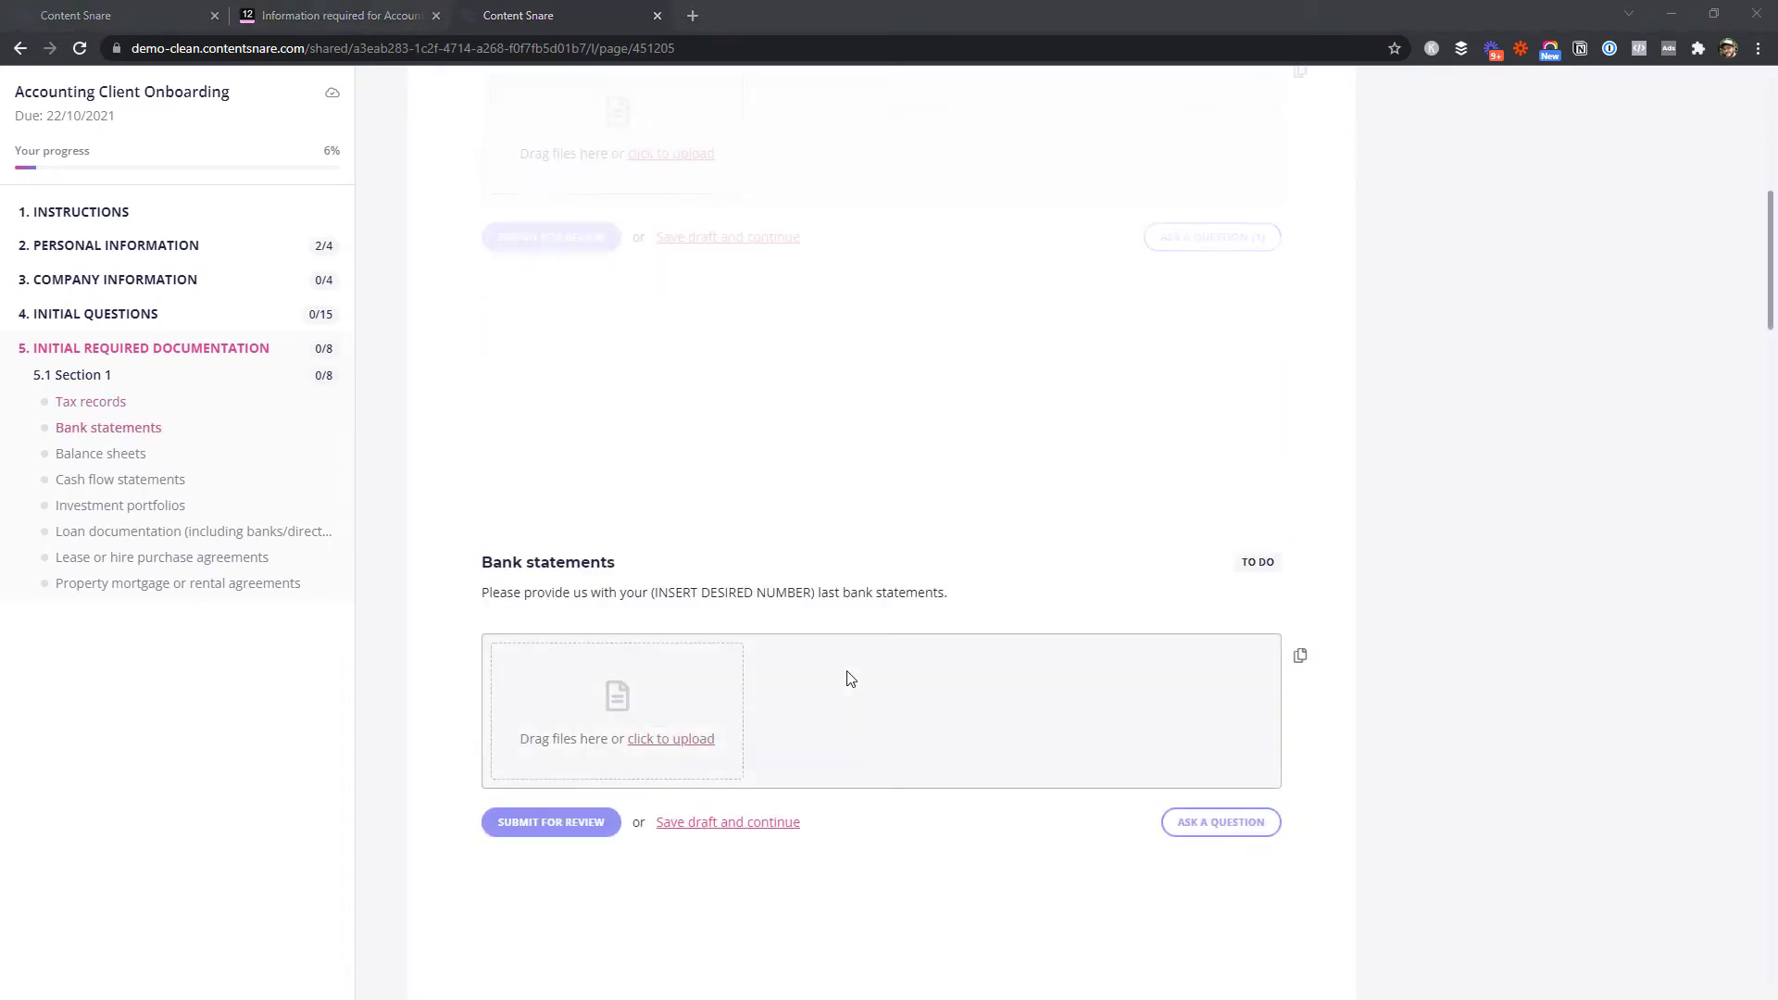
drag(1668, 544, 543, 641)
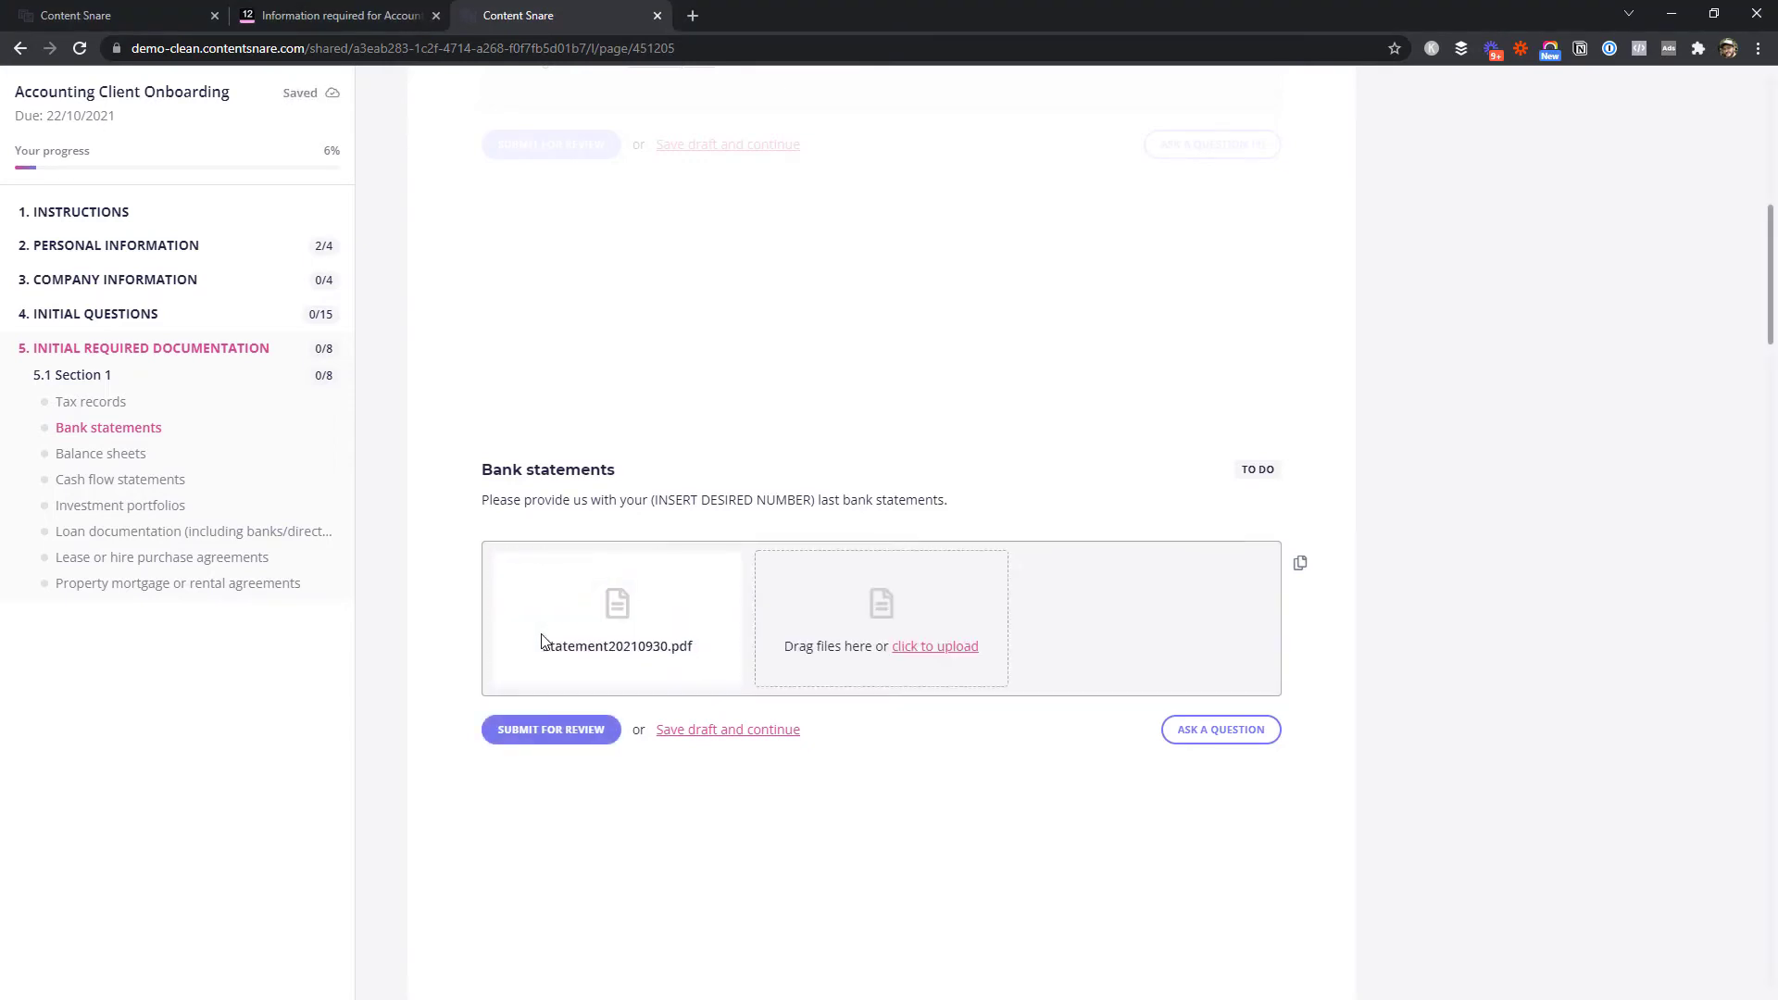
Return to the first tab and show the Requests list with Accounting Client Onboarding awaiting approval
click(123, 15)
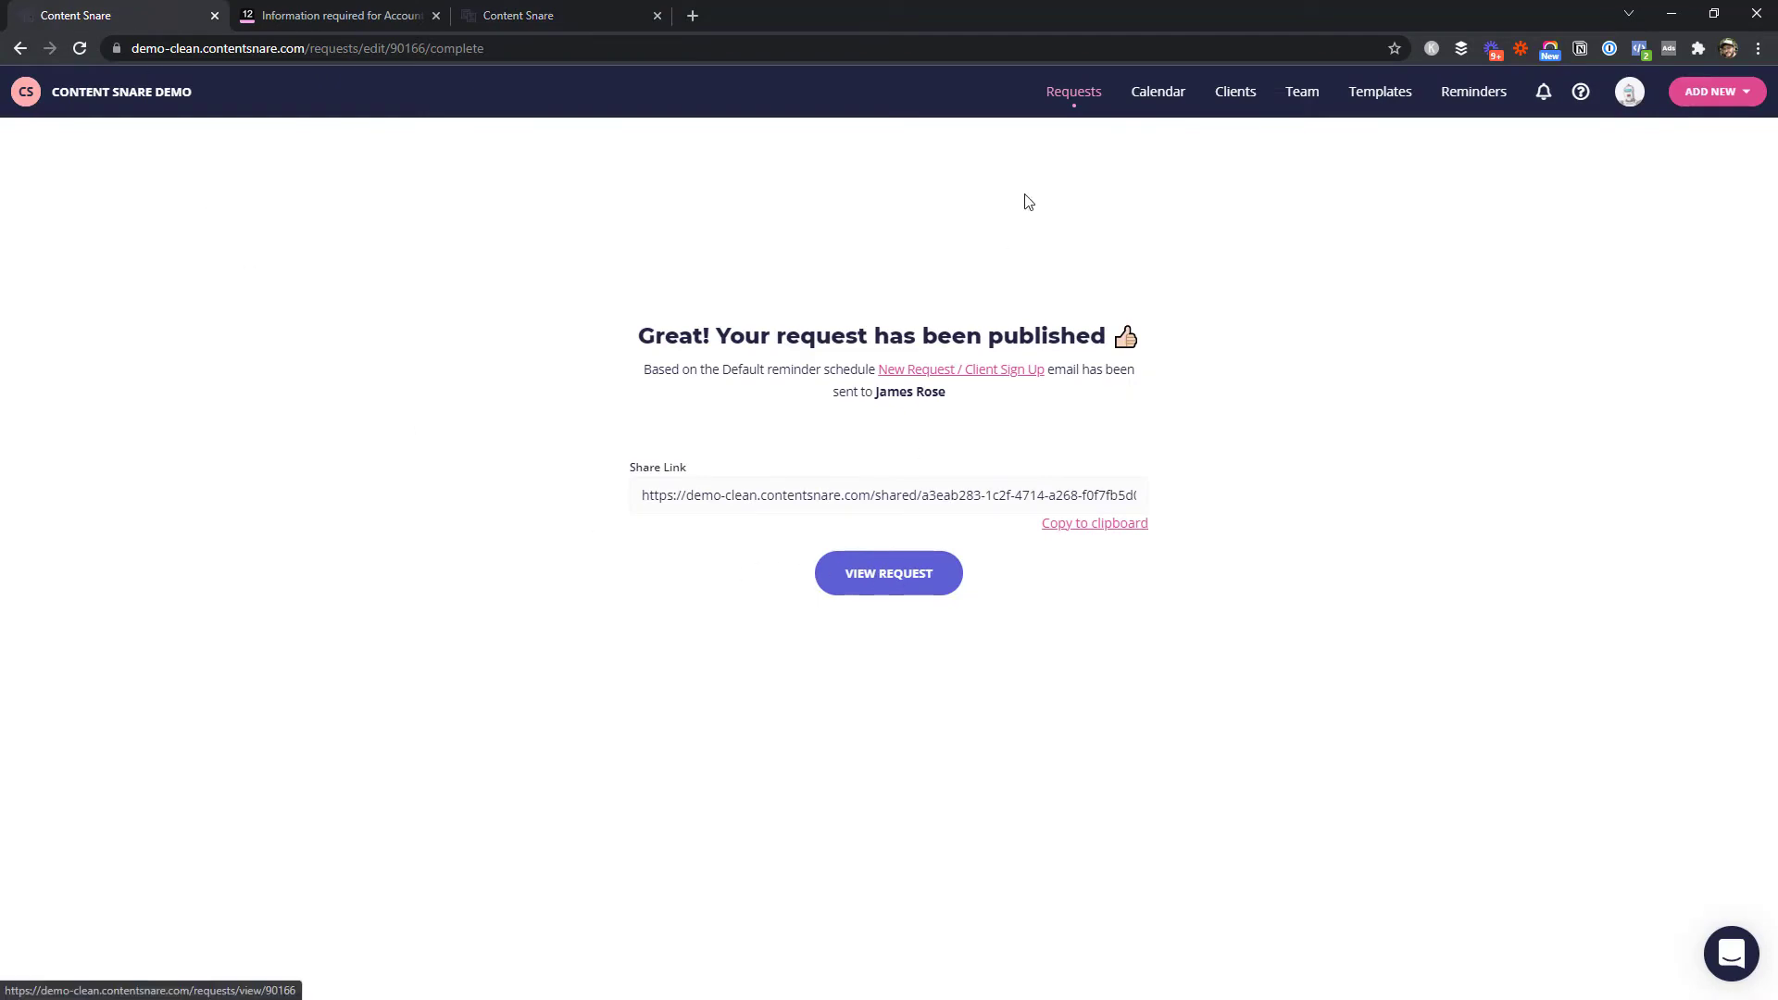
click(1072, 93)
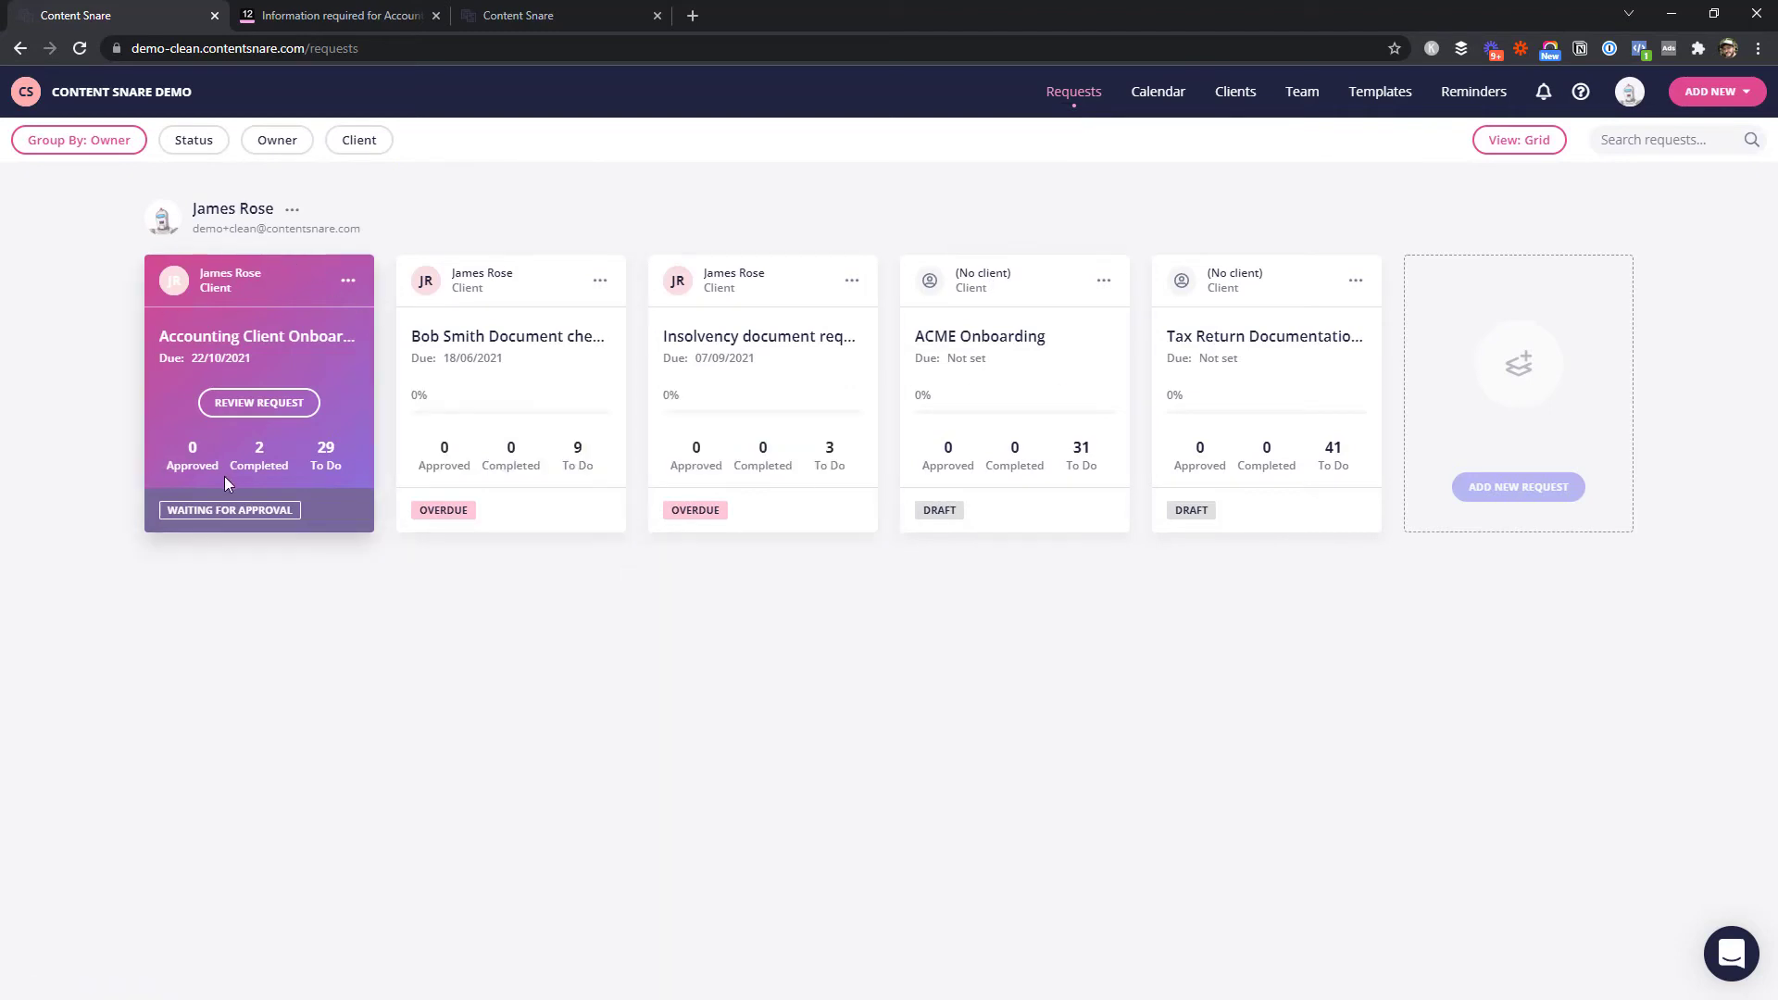
Approve Your Full Name and reject Your Address with 'That looks like a test address. We need the real one!'
click(266, 404)
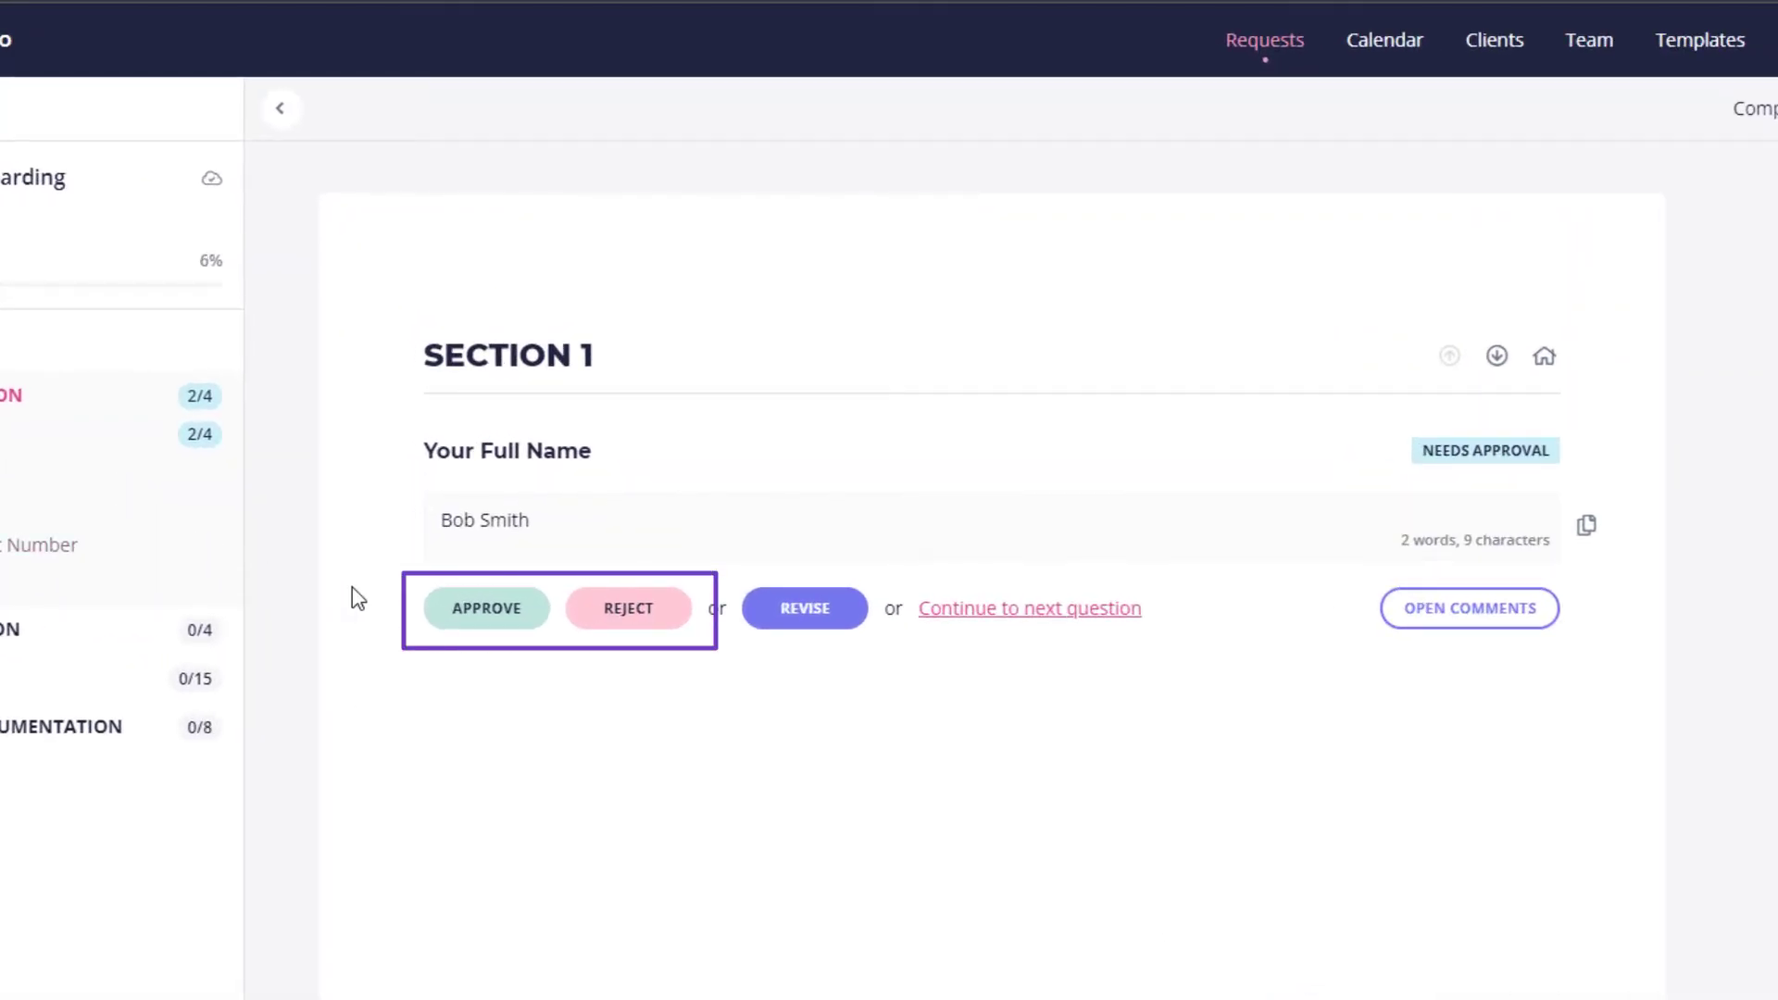
click(479, 614)
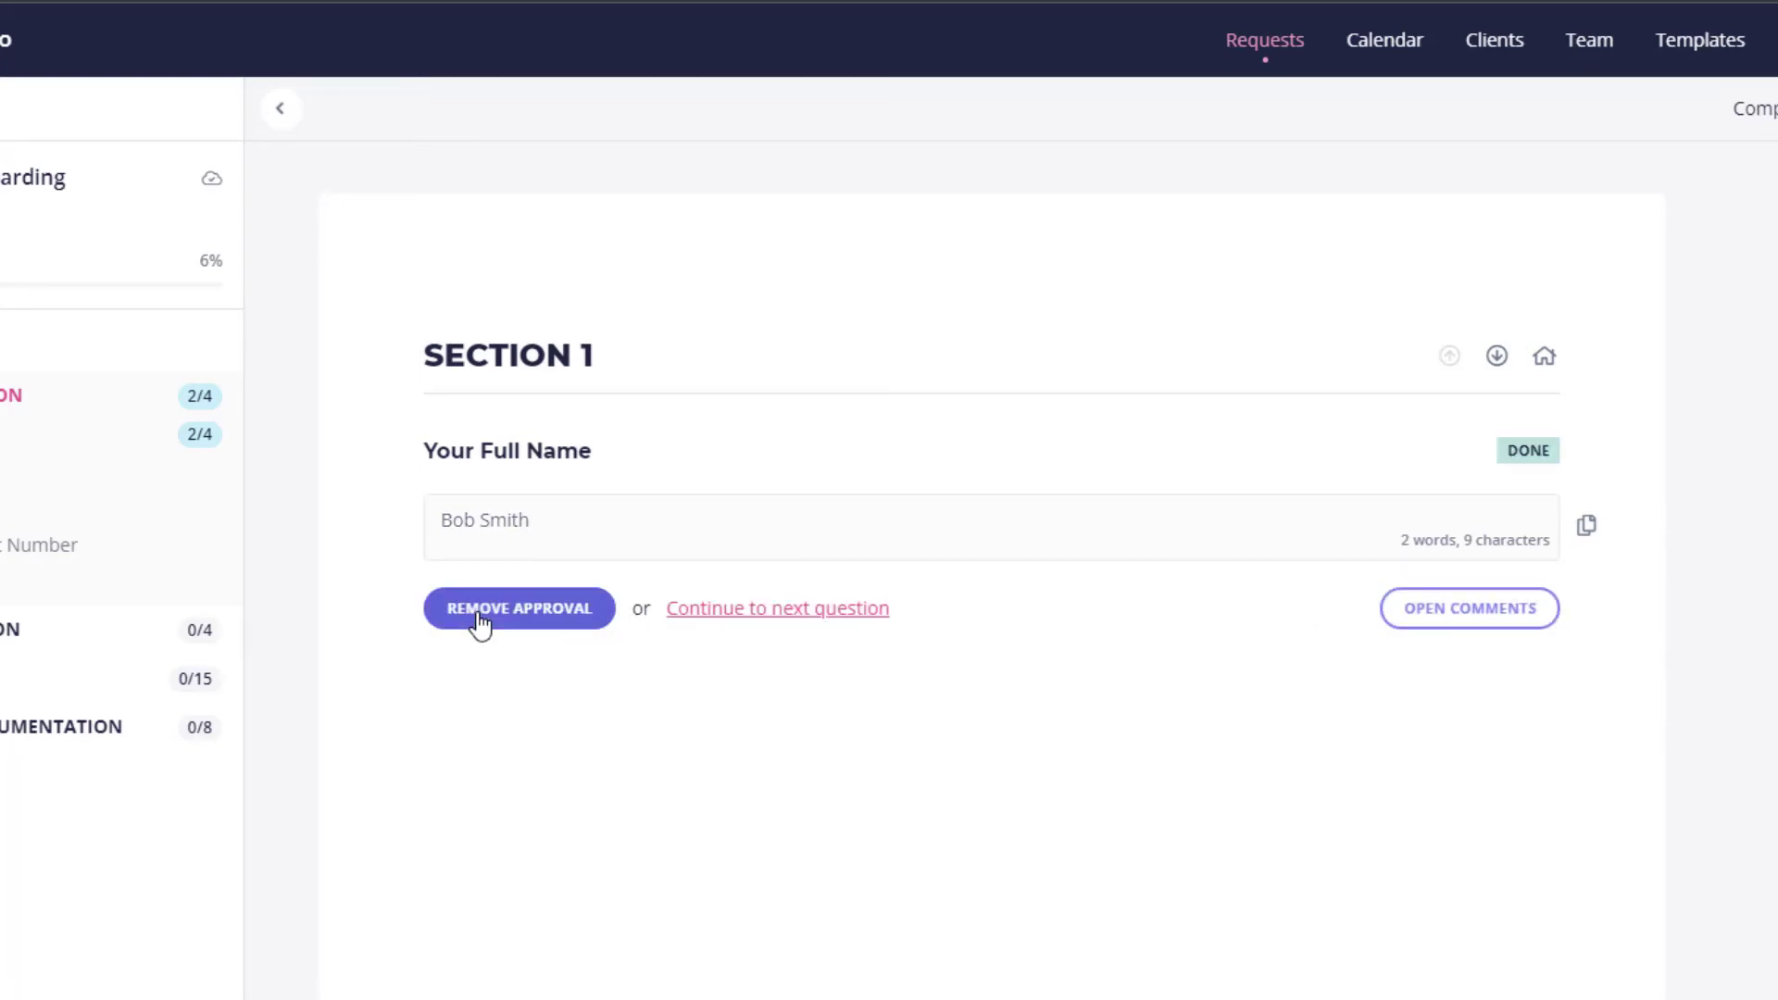
click(670, 615)
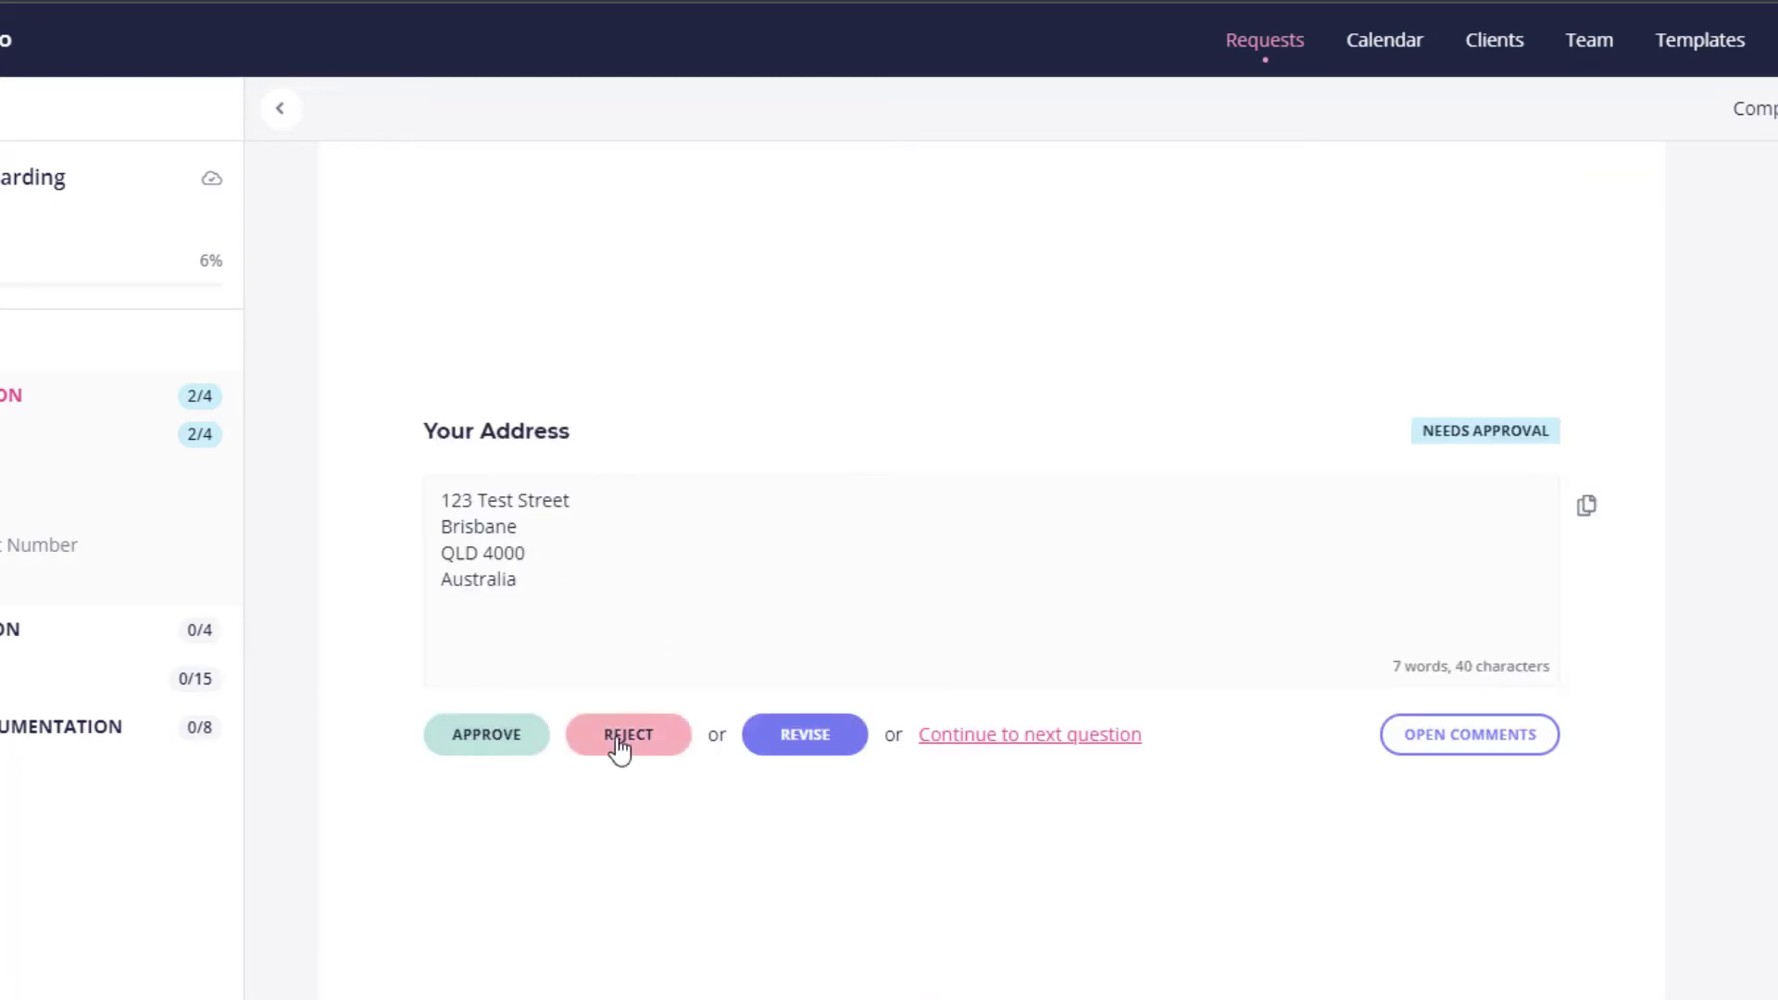
click(619, 747)
text(That looks like a test address. We need the real one!)
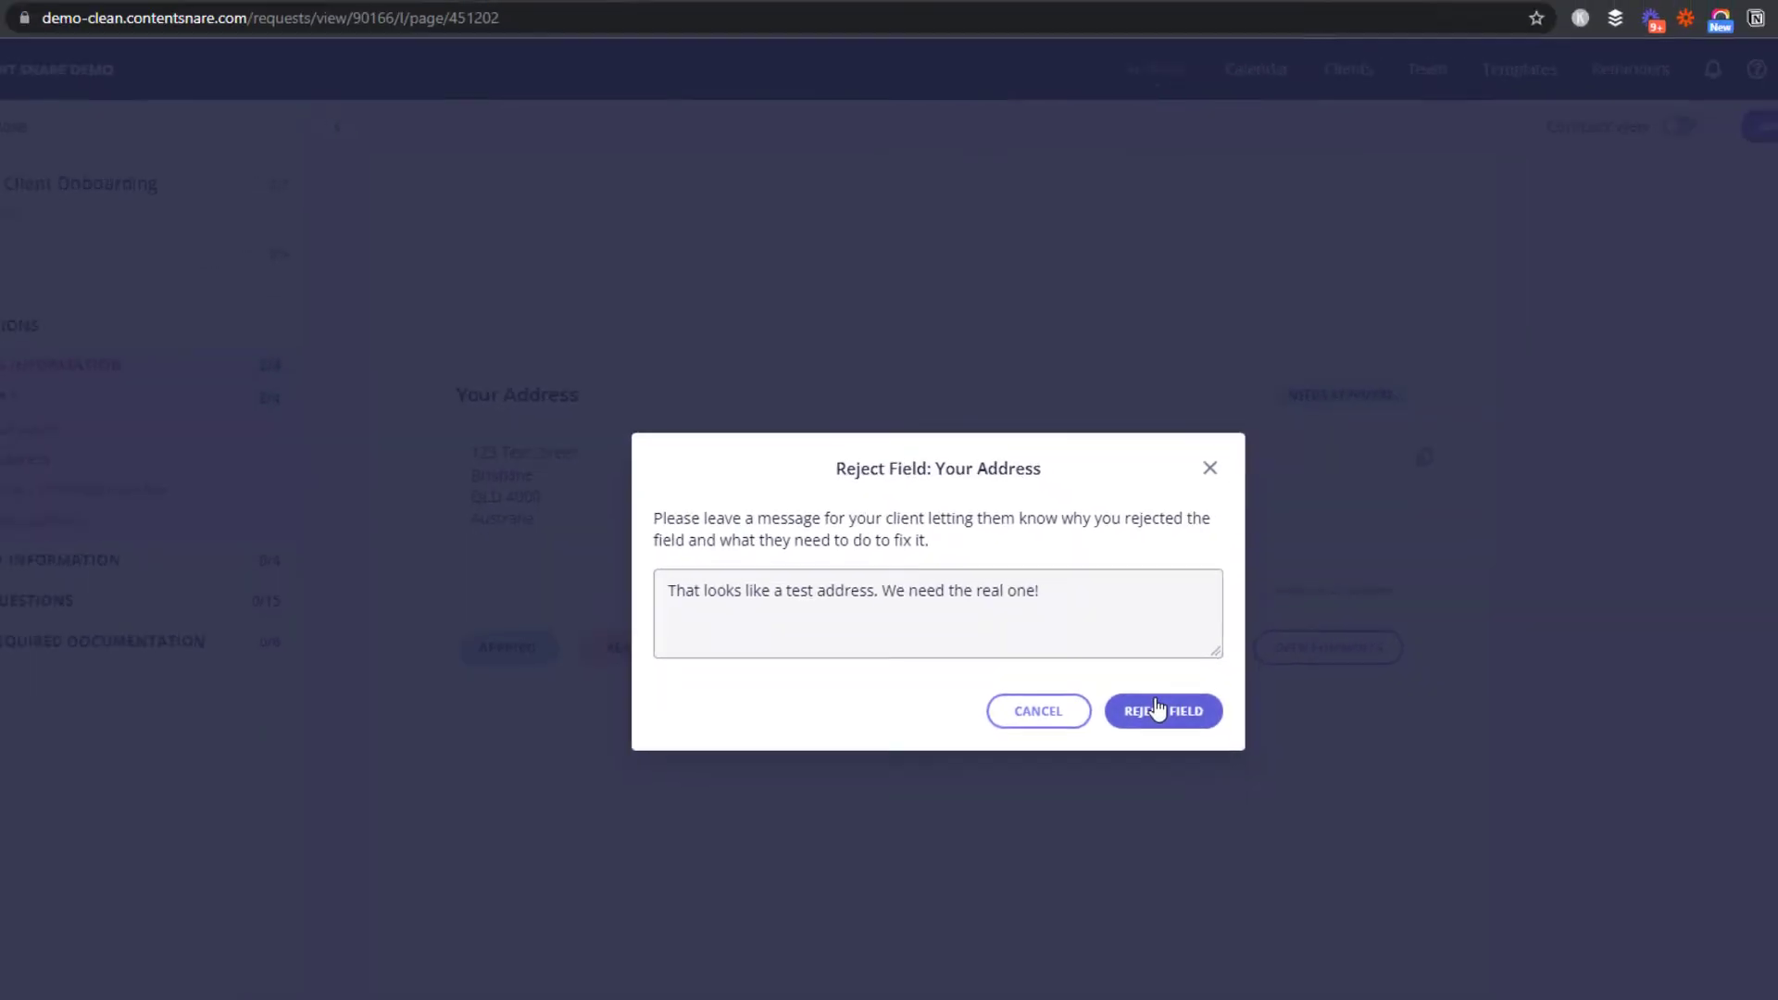
click(1157, 709)
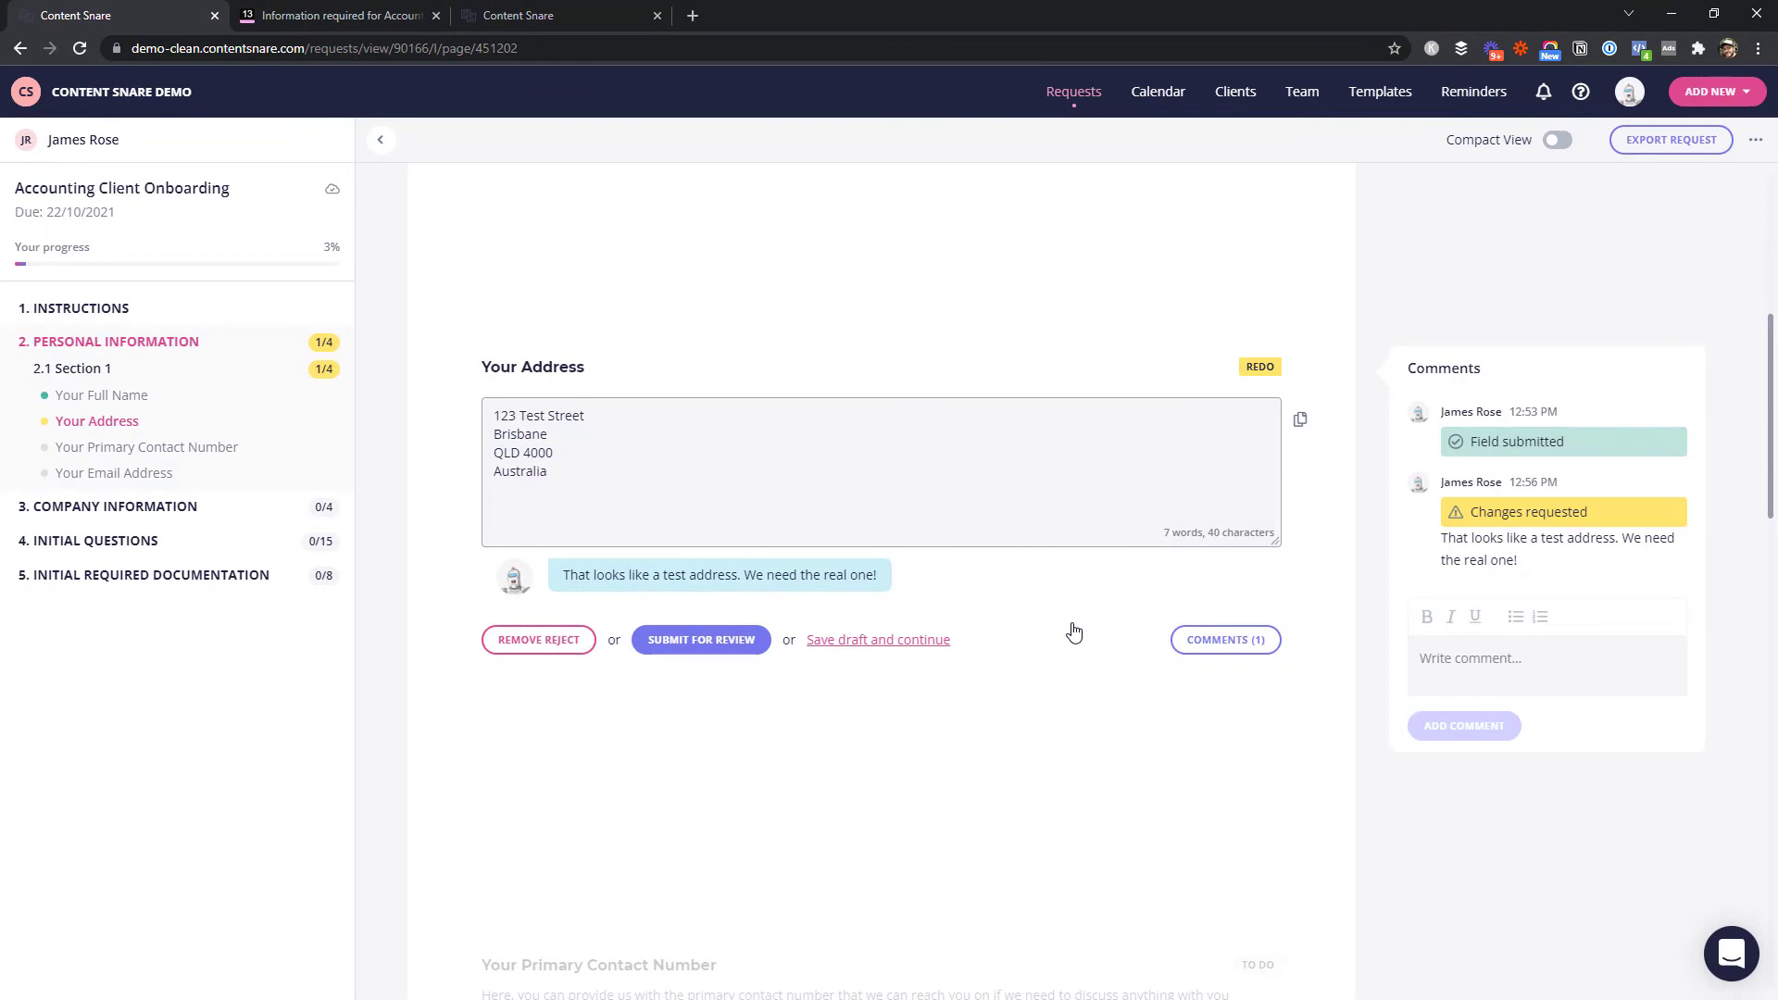
Reply on Tax records: 'Sorry we should have provided more detail. Last year's tax return would be great.'
click(176, 575)
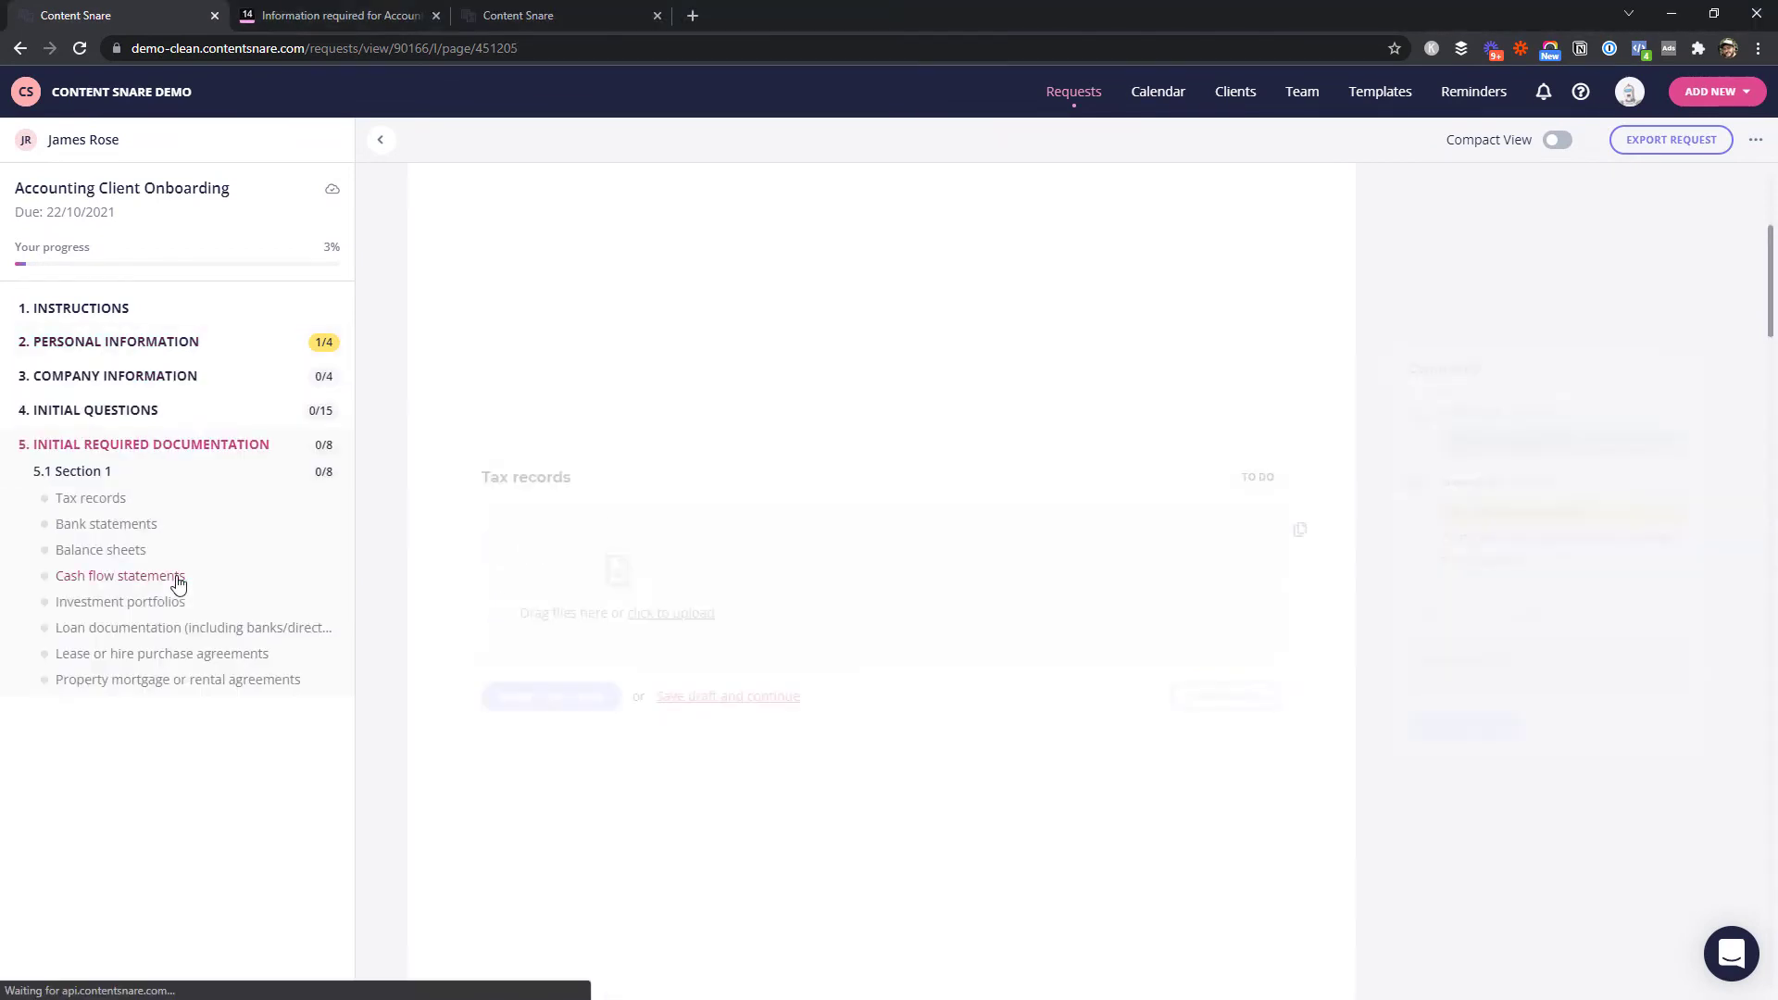
scroll(1052, 595, down, 5)
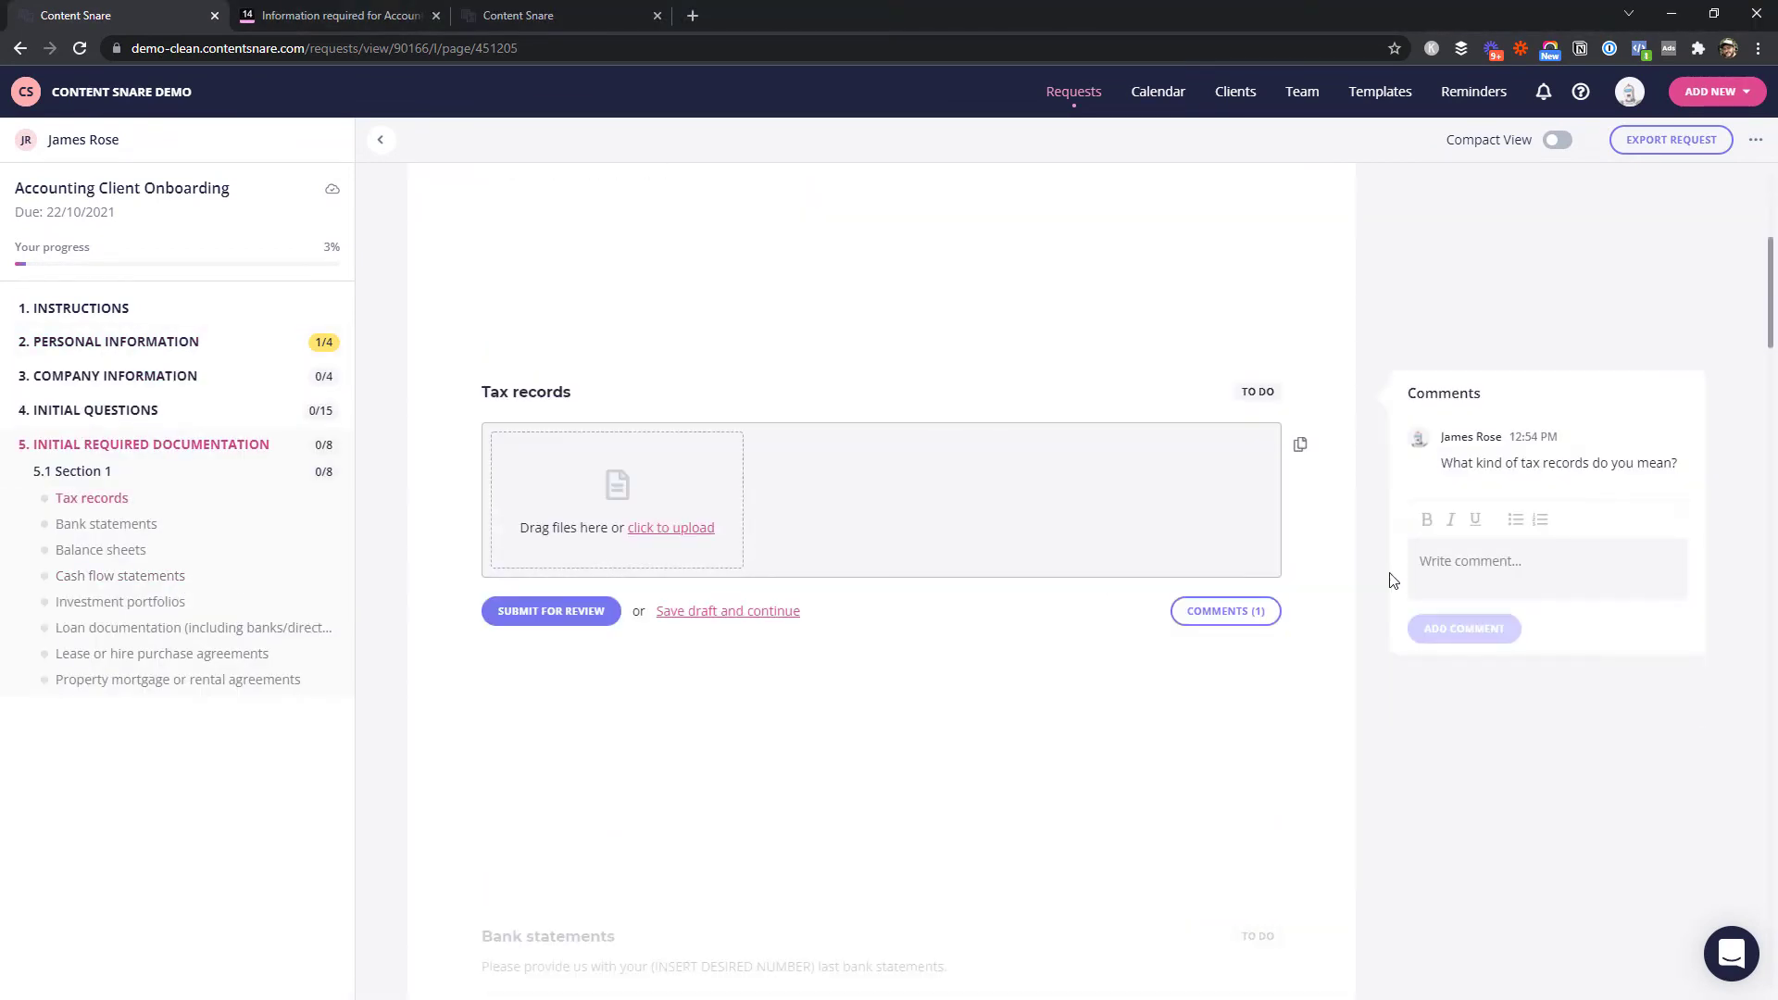
click(1510, 566)
text(Sorry we should have provided more detail)
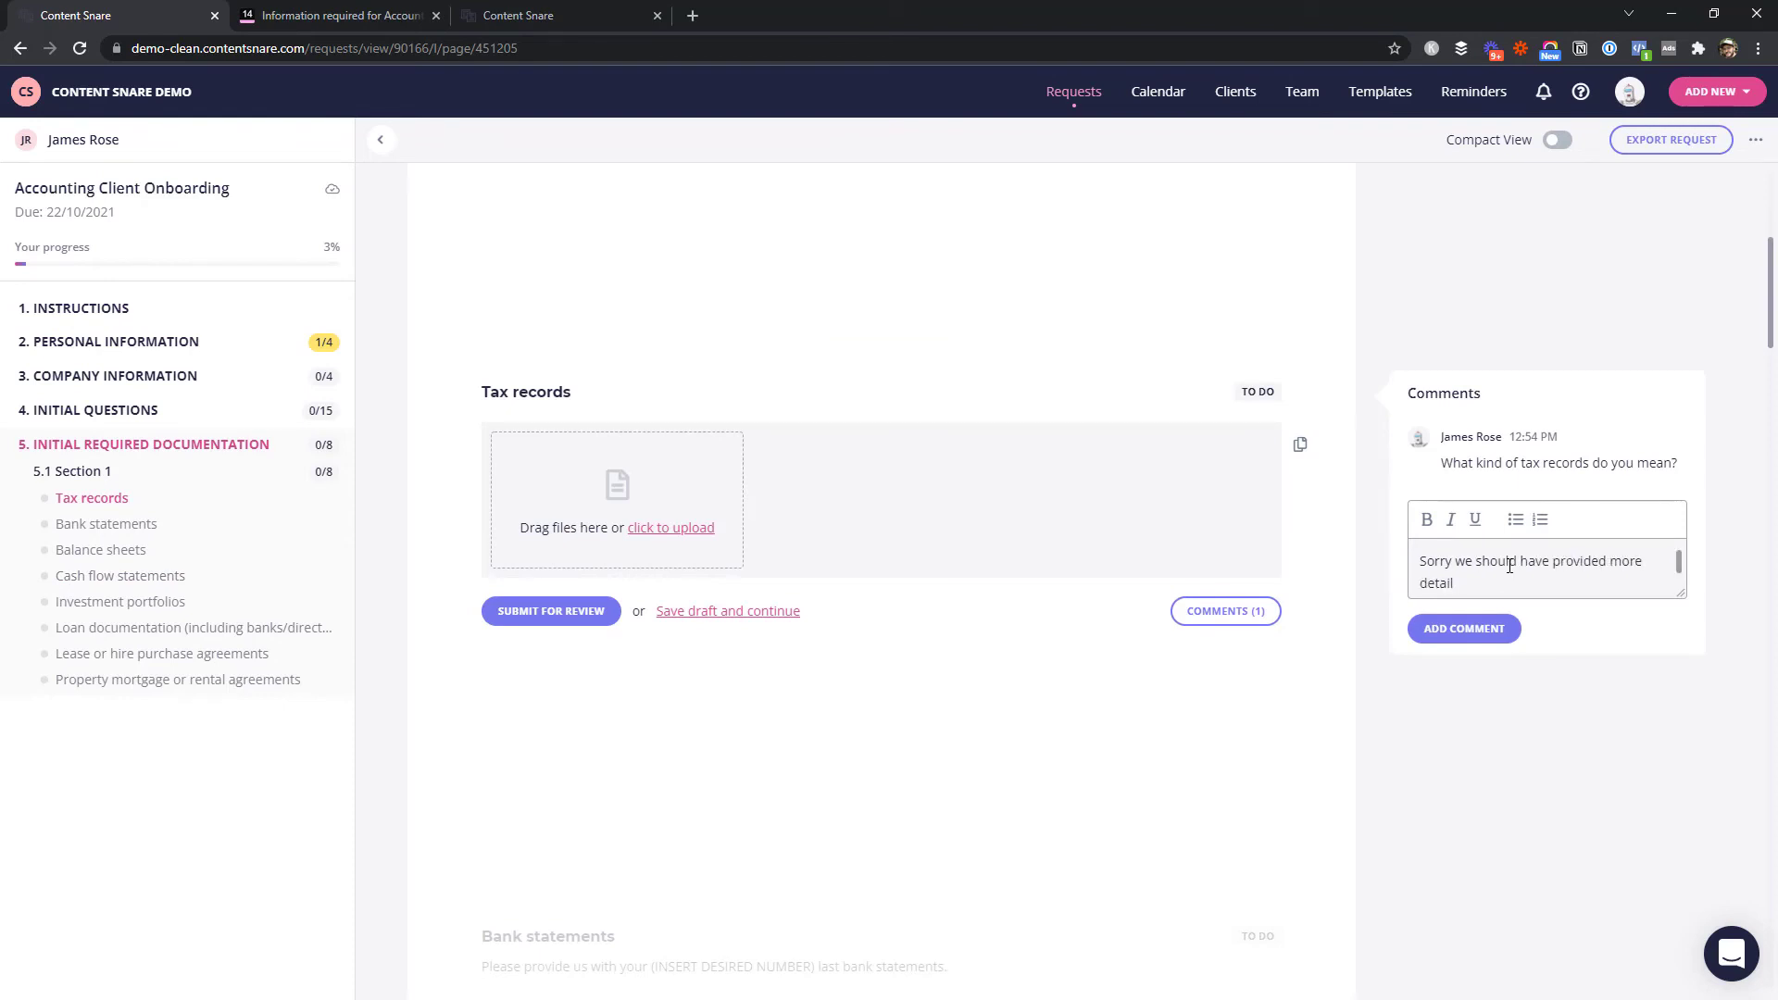
text(. Last year's tax return would be great.)
click(1489, 624)
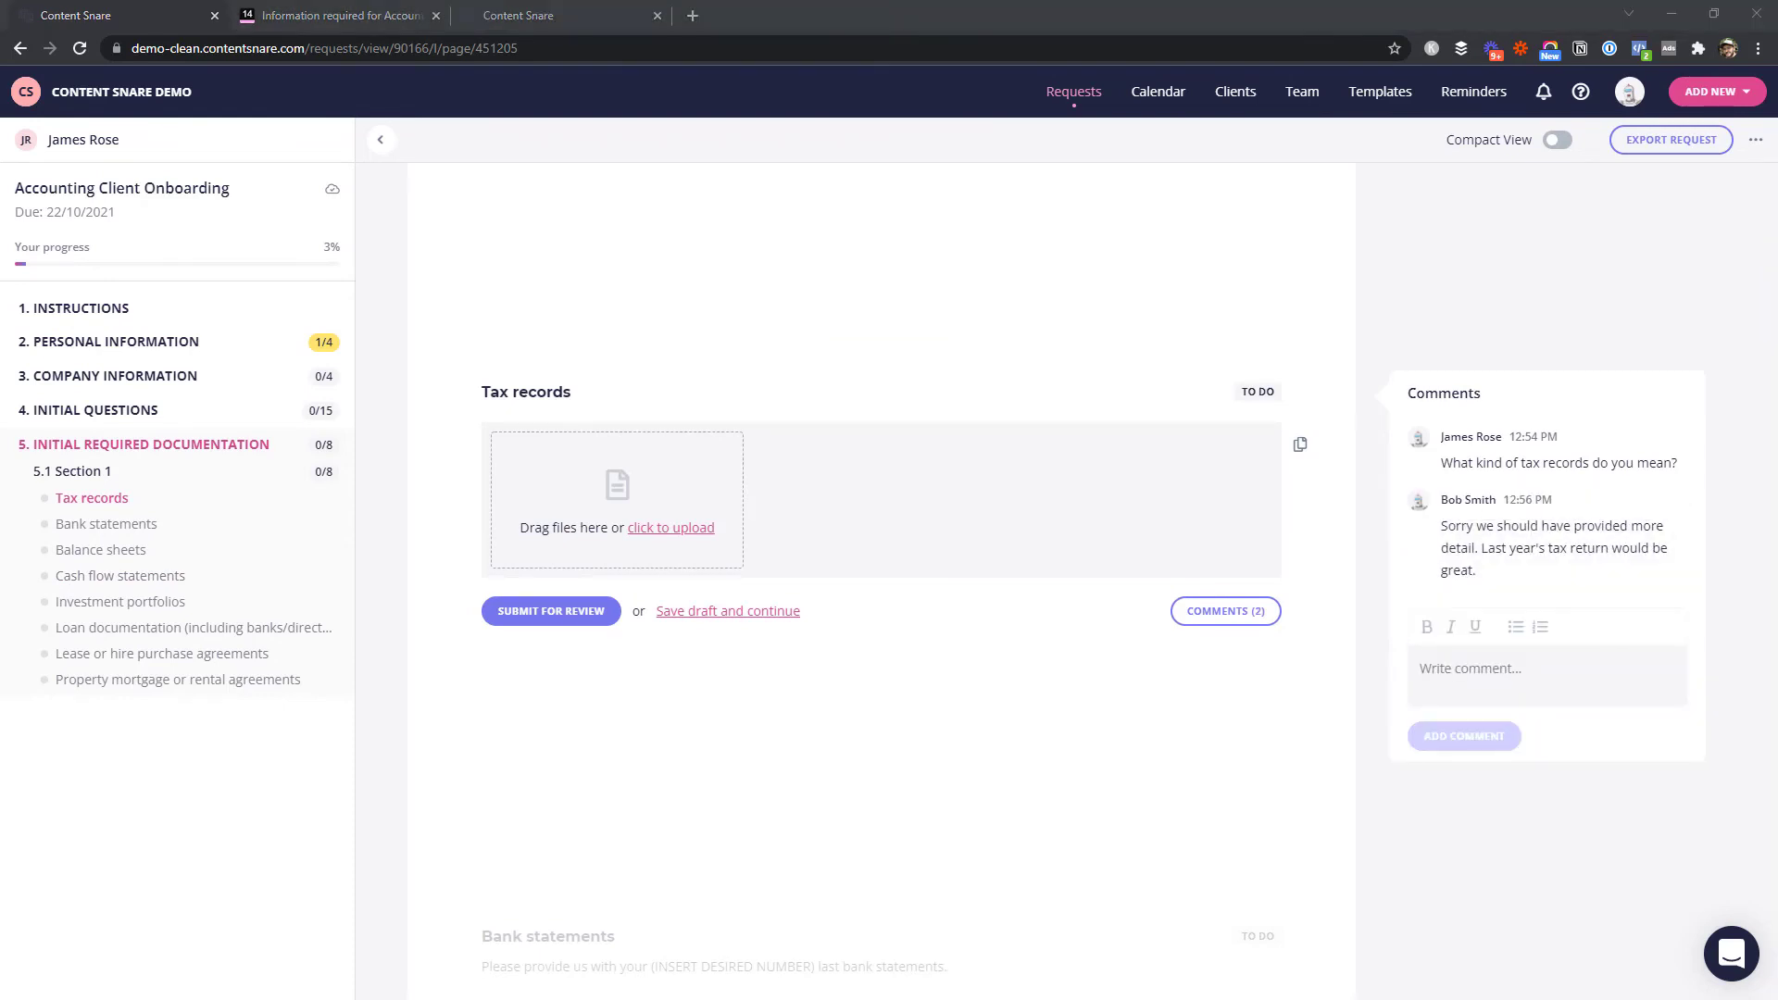
Export the request as PDF with attachments and centre the opened accounting_client_onboarding.zip window
click(1662, 146)
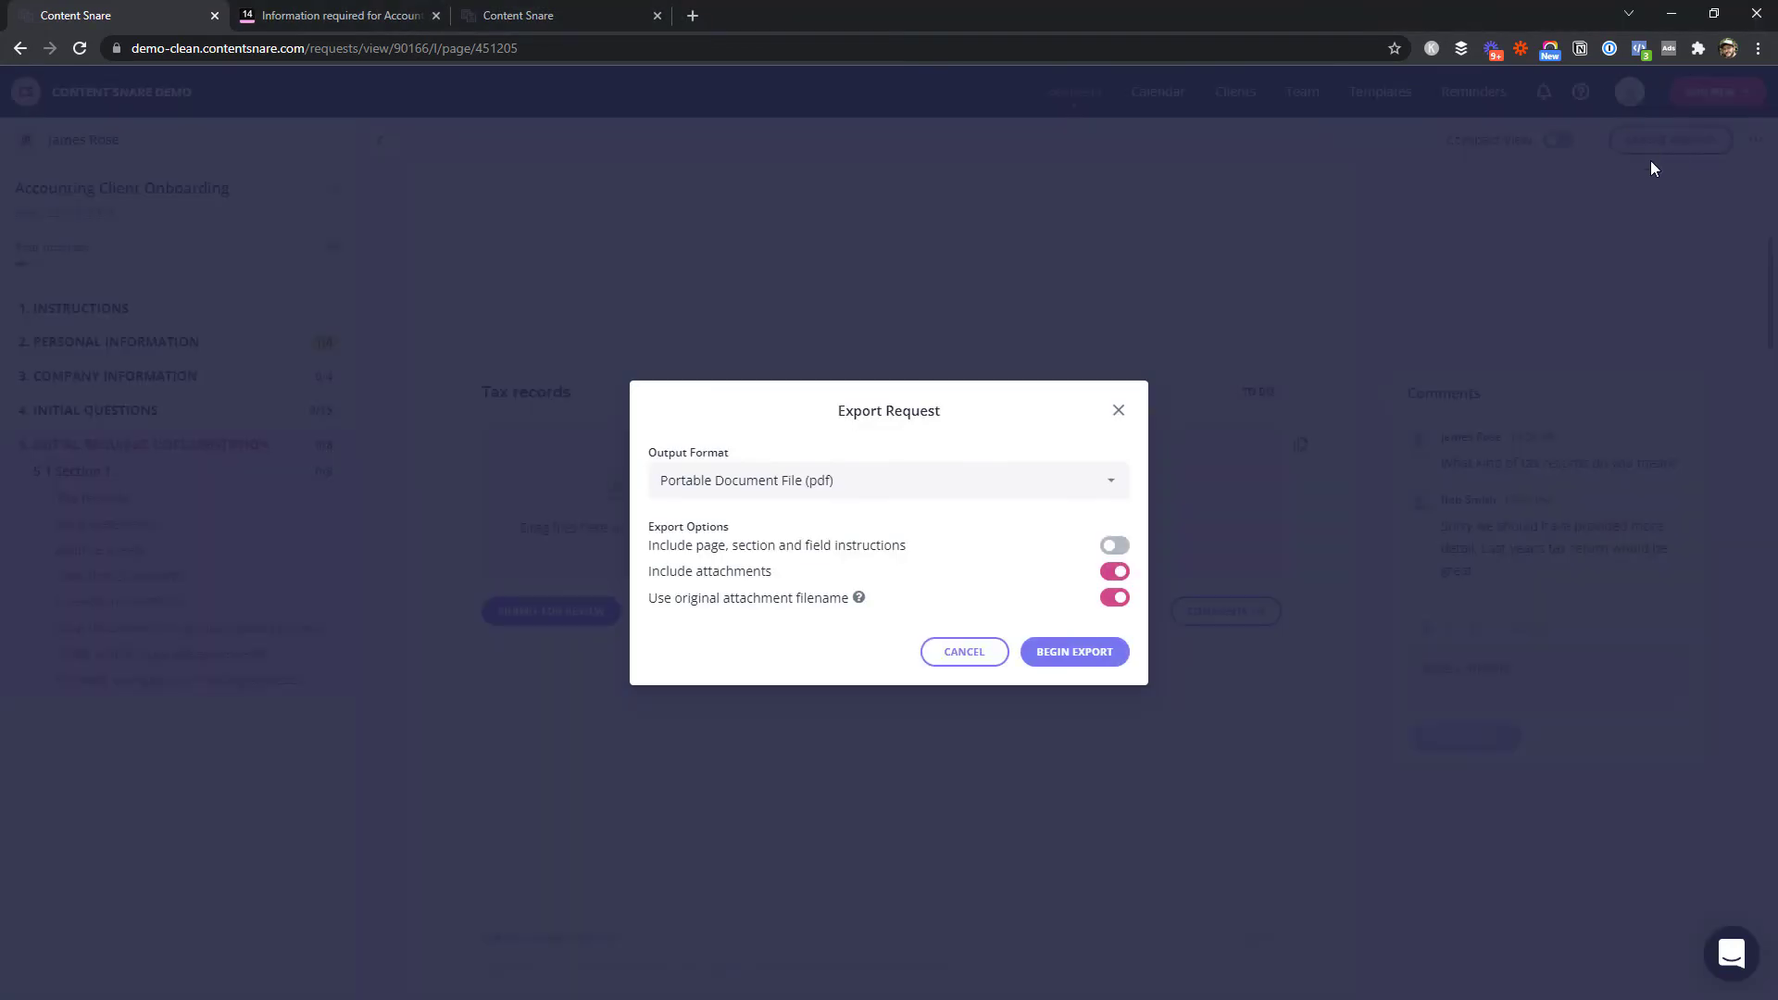
click(1059, 653)
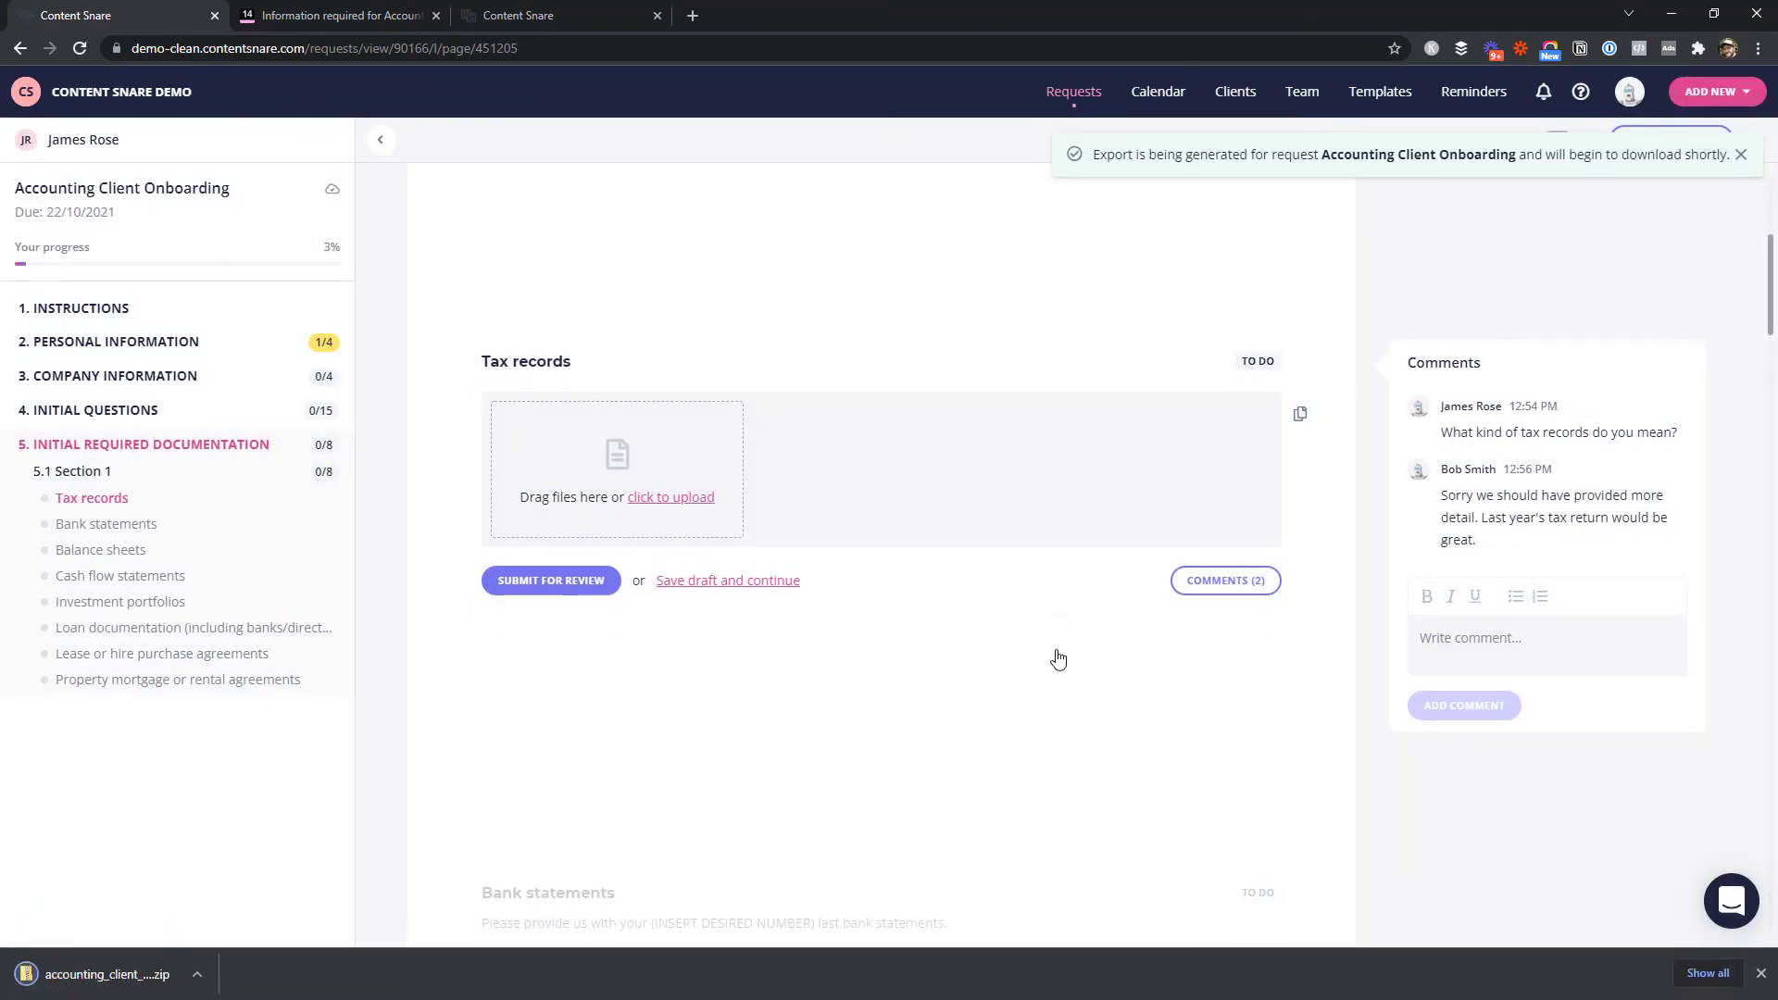
drag(1764, 440, 1116, 297)
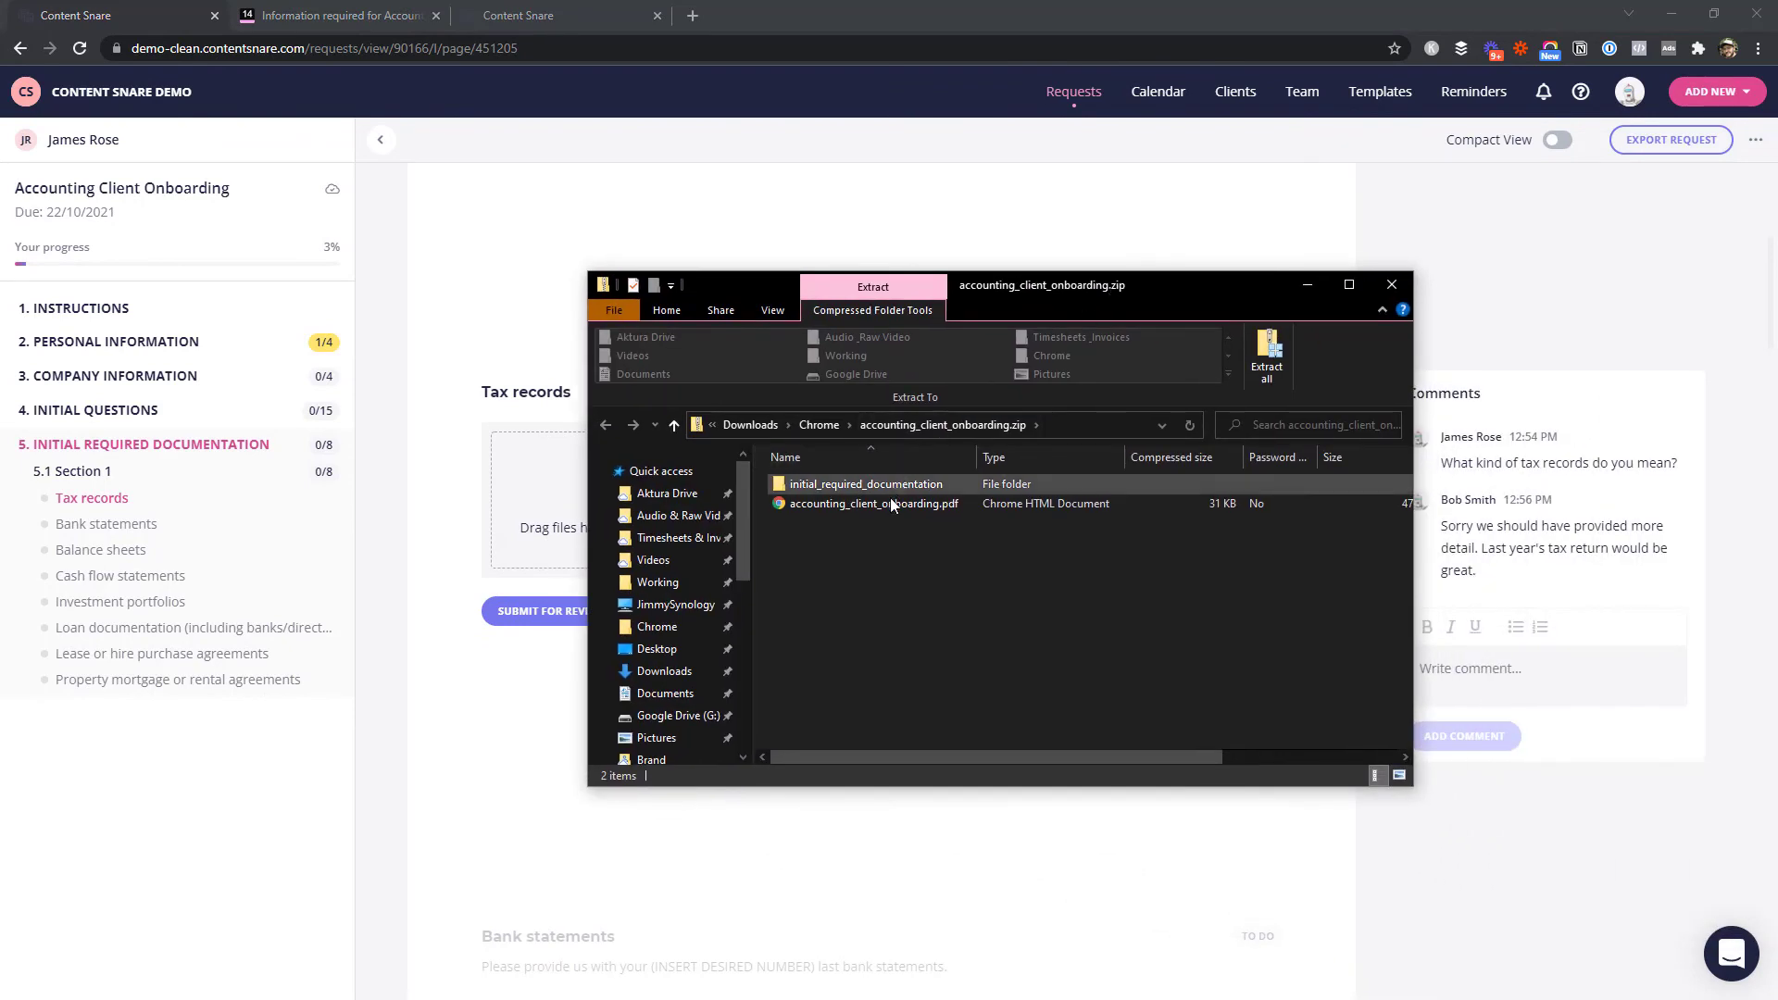